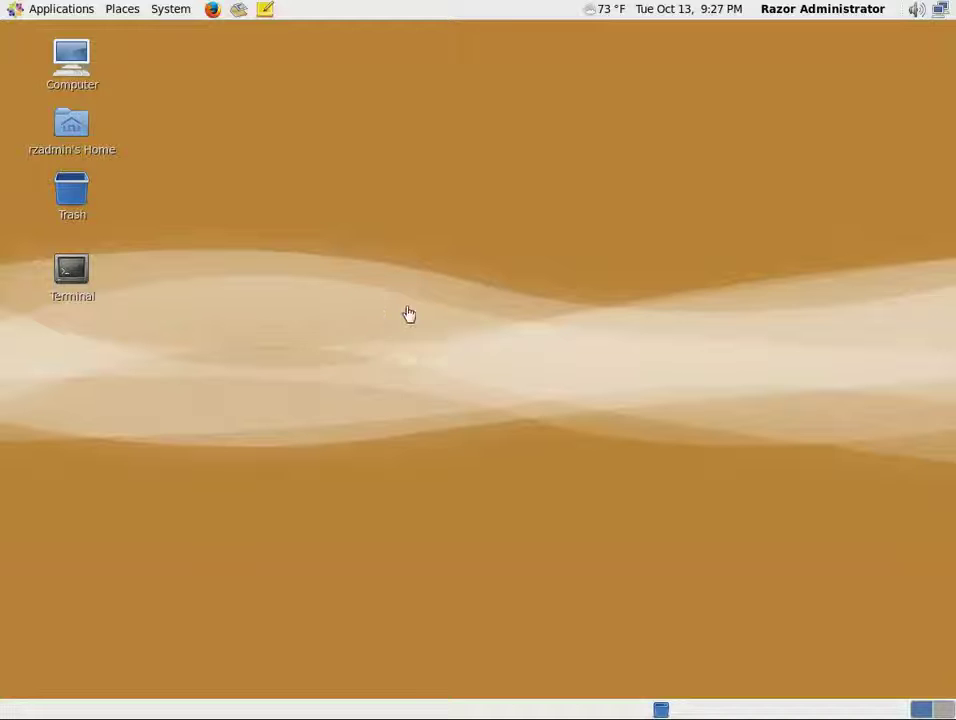
Open a terminal and launch the Issues program in the background with the command issues&.
click(78, 275)
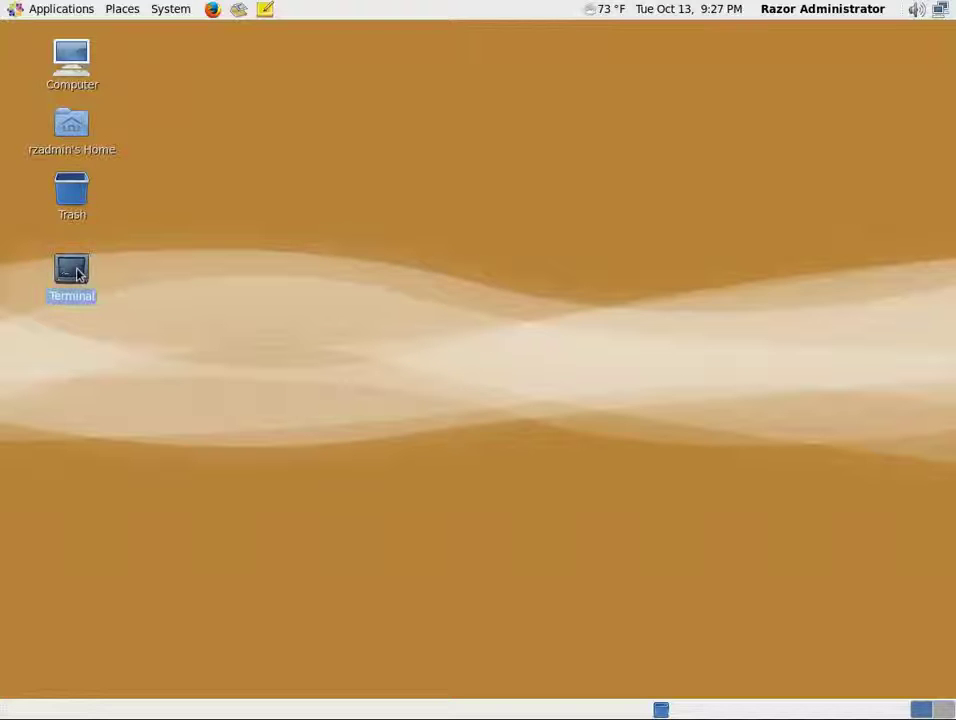
double_click(78, 275)
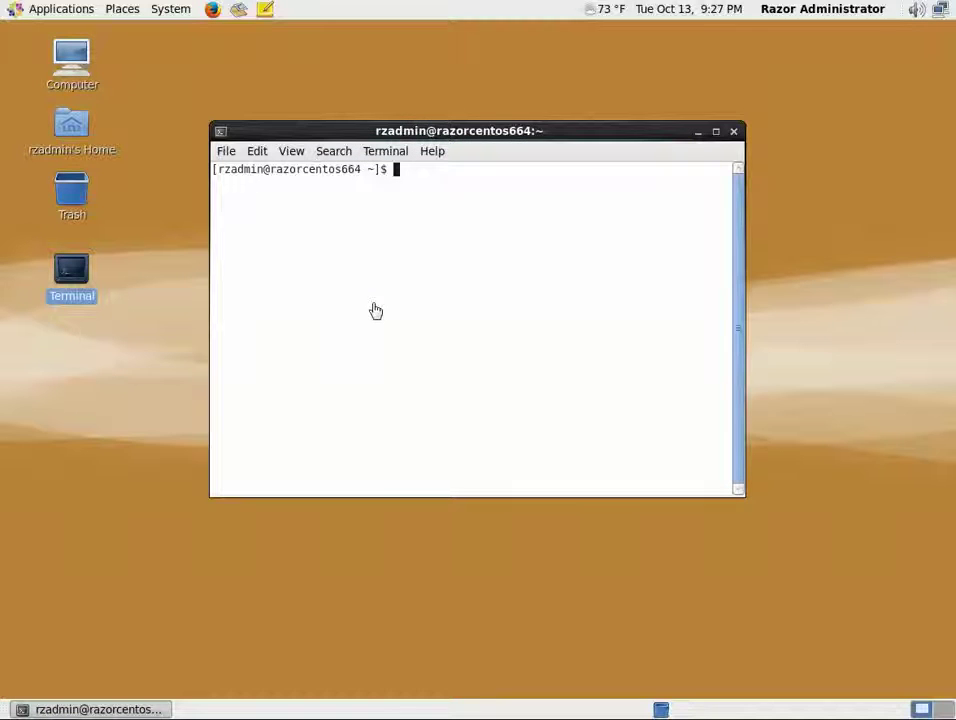
text(issues&)
key(Return)
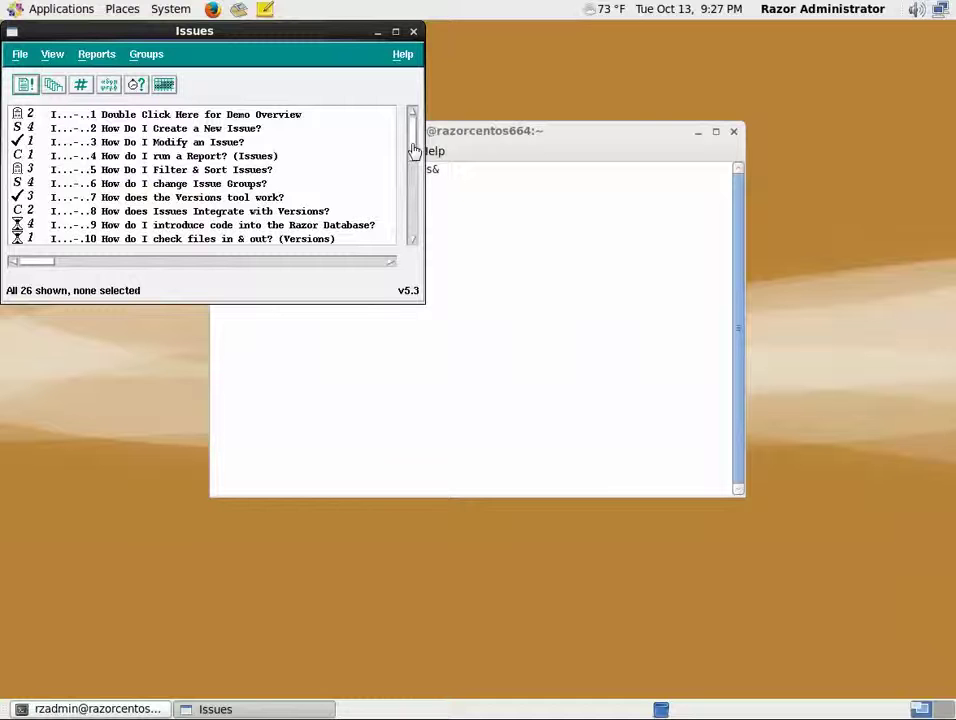
Look through the full list of issues and check which issue groups are available.
drag(414, 150, 396, 227)
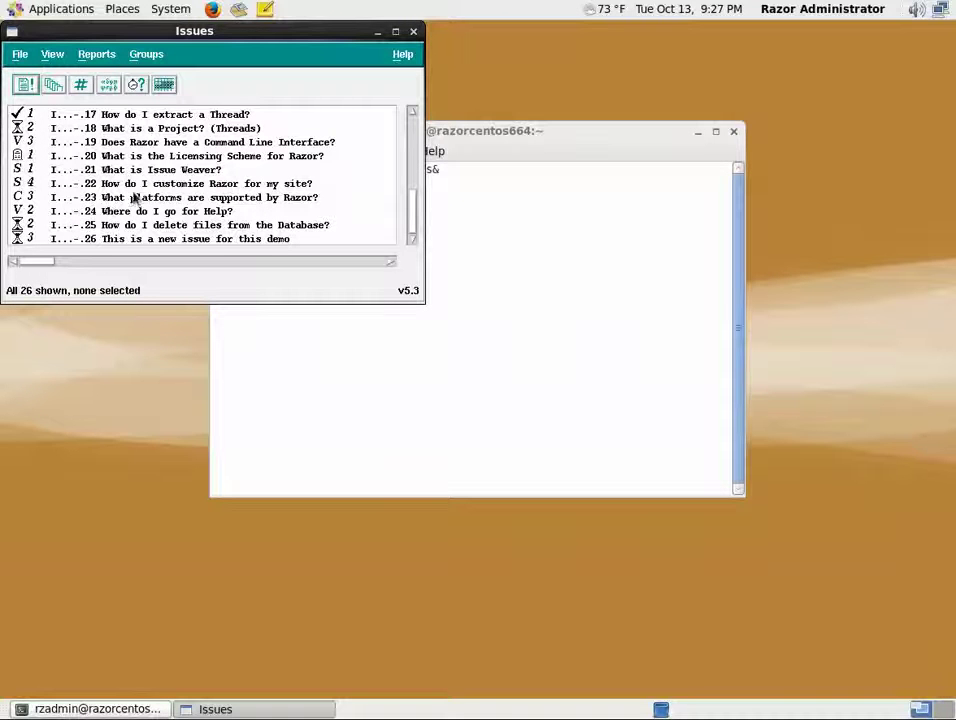
drag(415, 220, 433, 132)
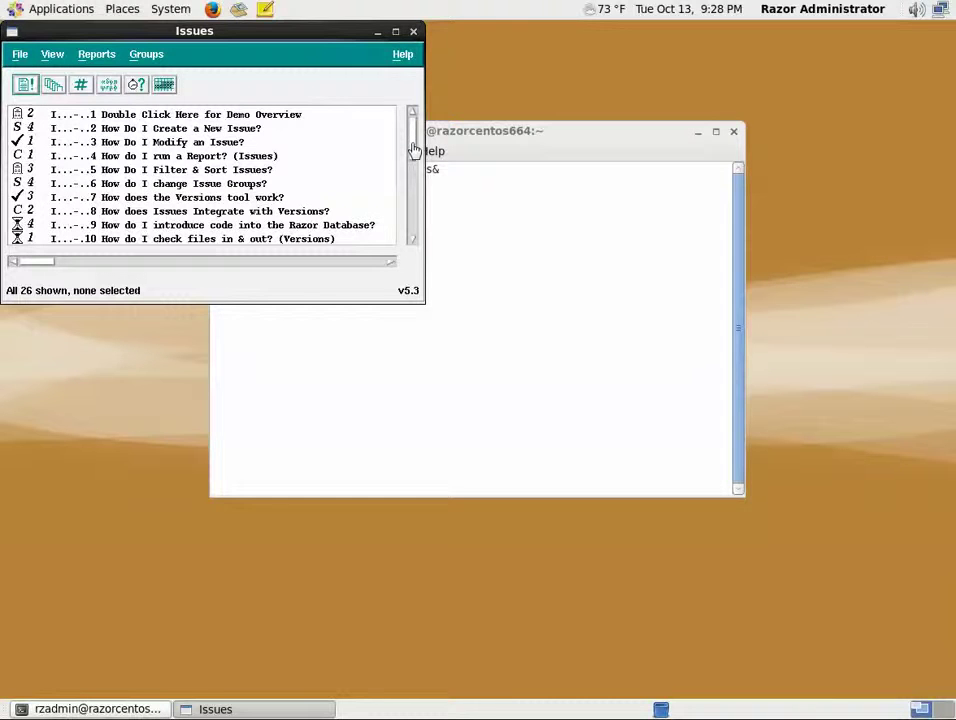
drag(414, 148, 397, 242)
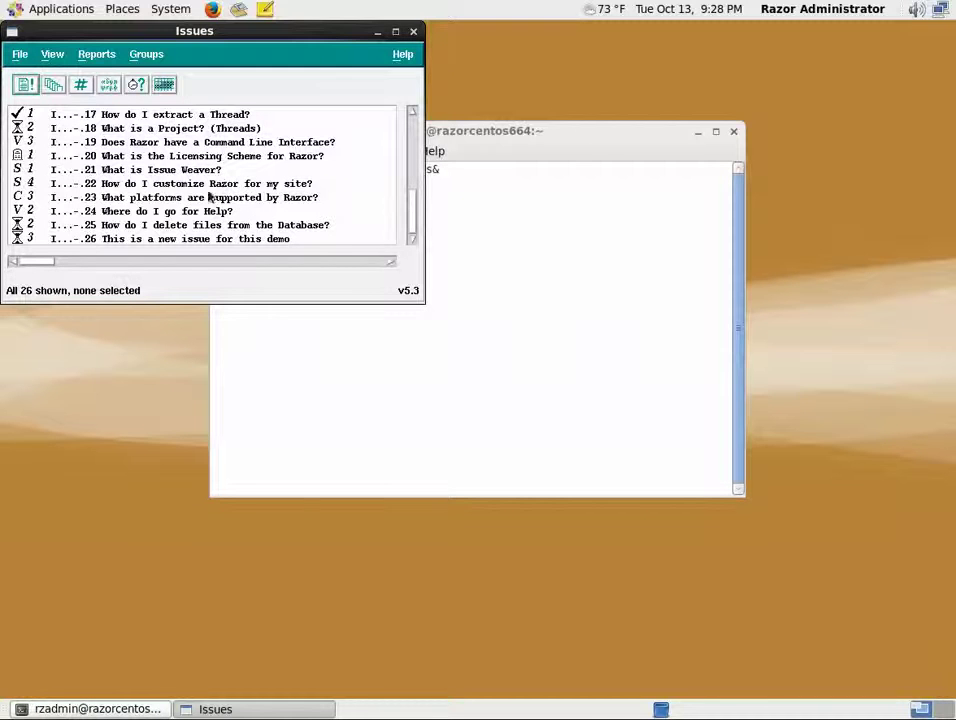
click(145, 56)
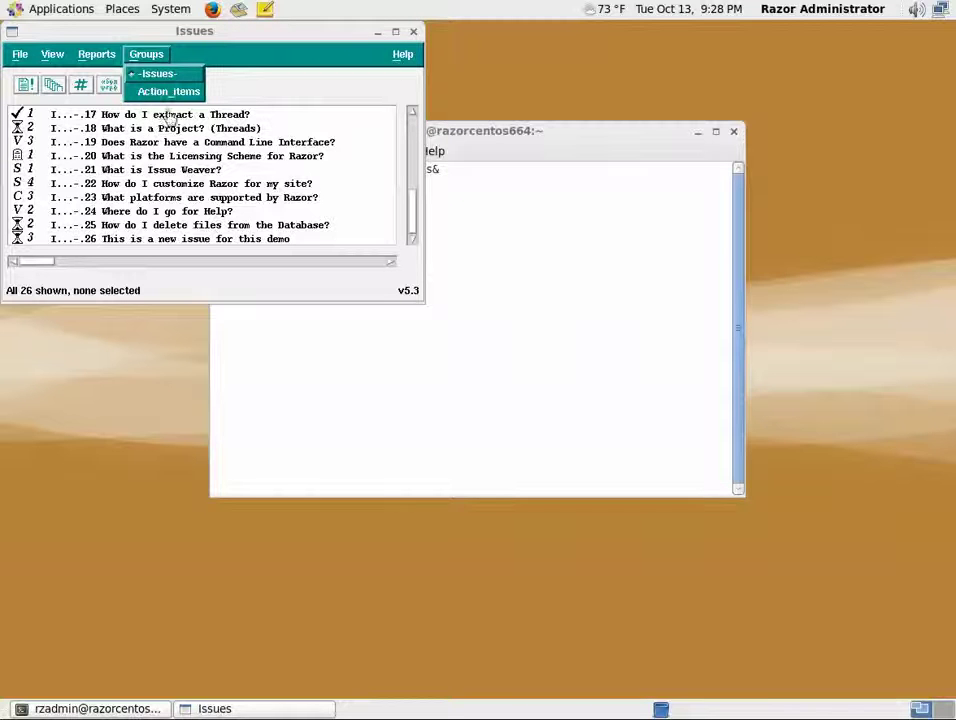
click(254, 89)
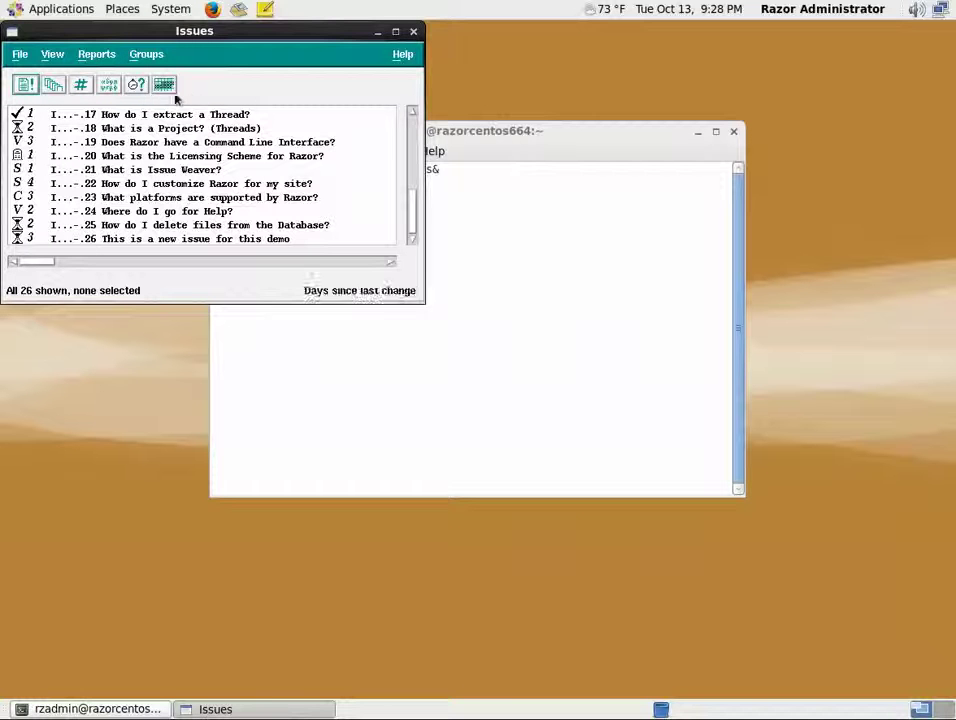
Open the filter and sort window for the issues and place it clear of the issue list.
click(53, 56)
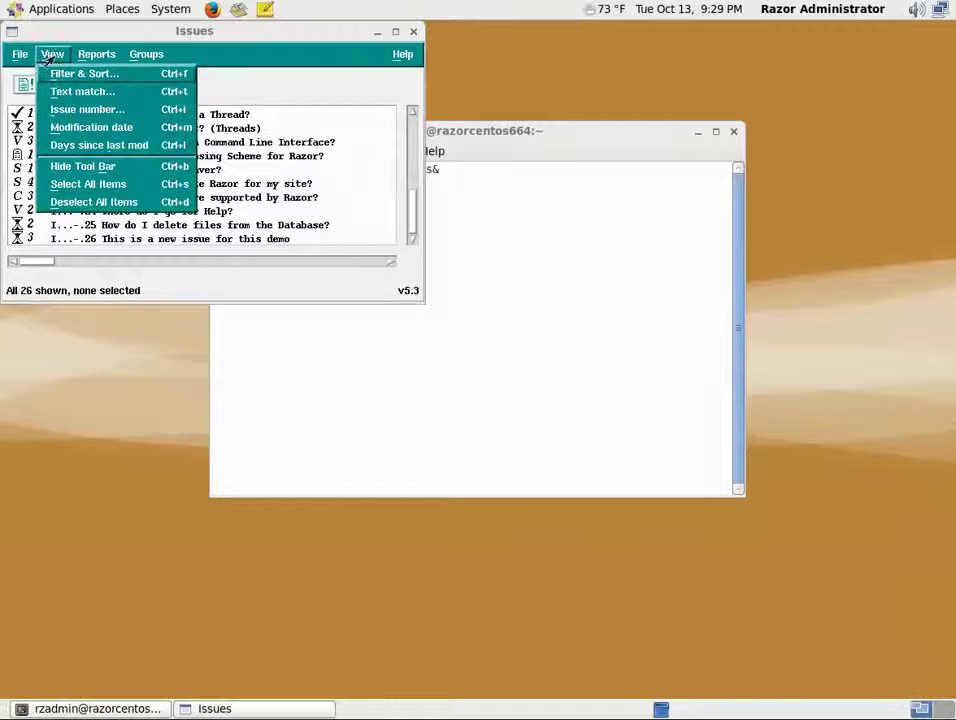
click(84, 76)
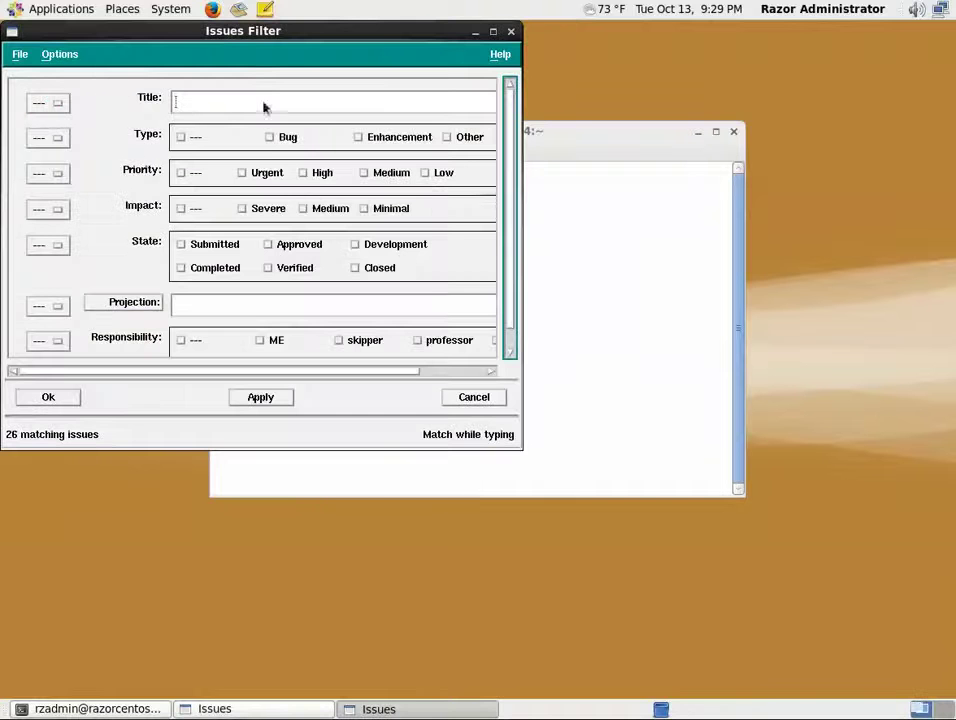
drag(290, 38, 520, 173)
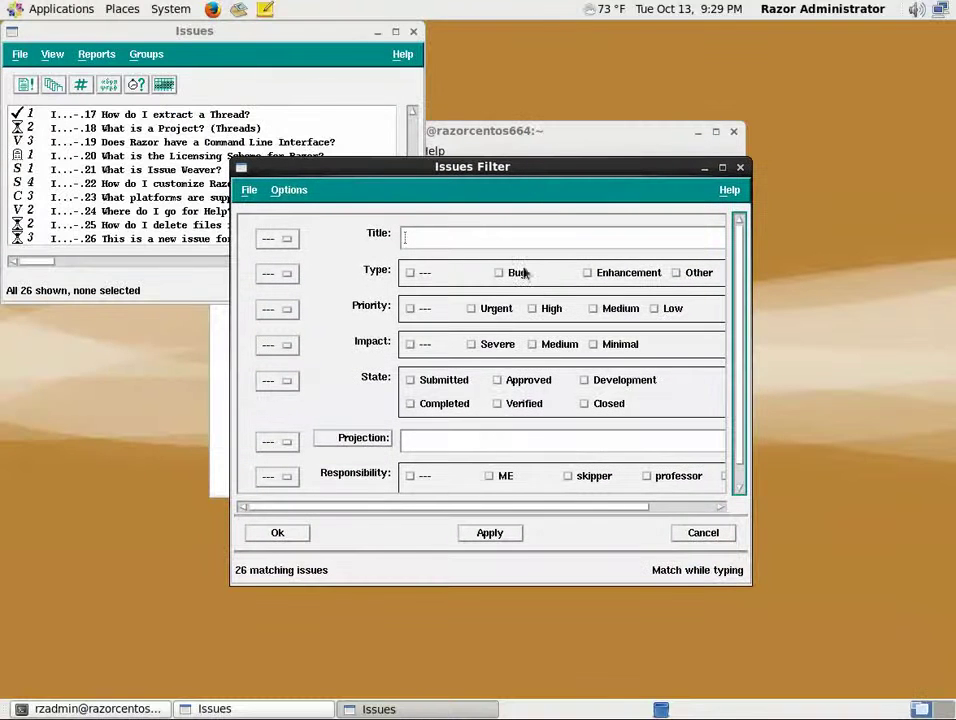
Try the Bug and Enhancement types and the Urgent priority as filter criteria, clearing each one again.
click(512, 273)
click(514, 280)
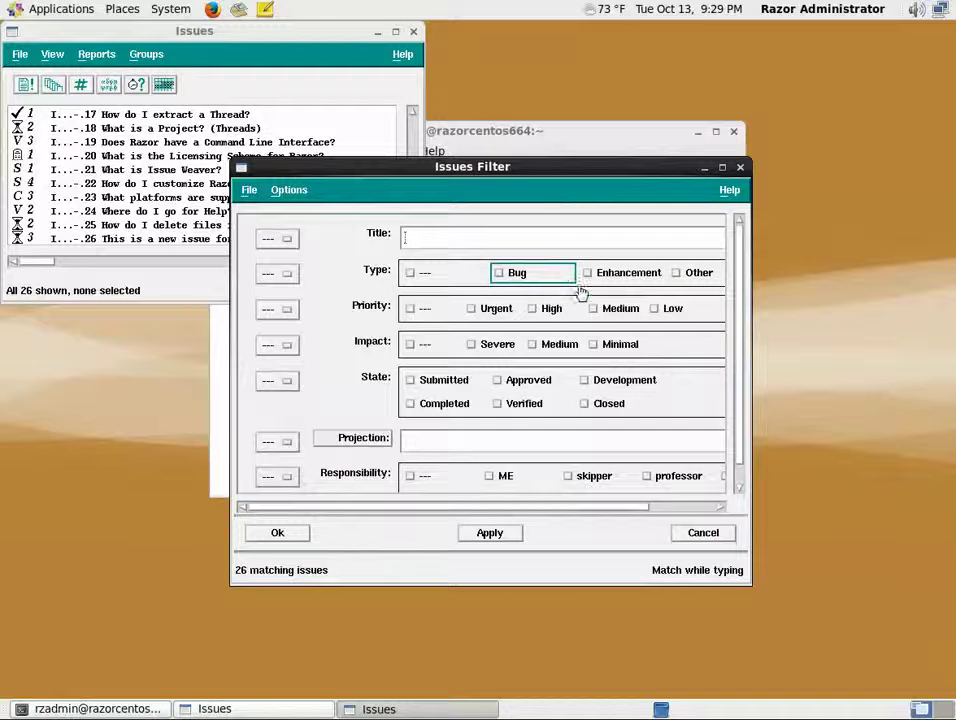
click(628, 277)
click(612, 280)
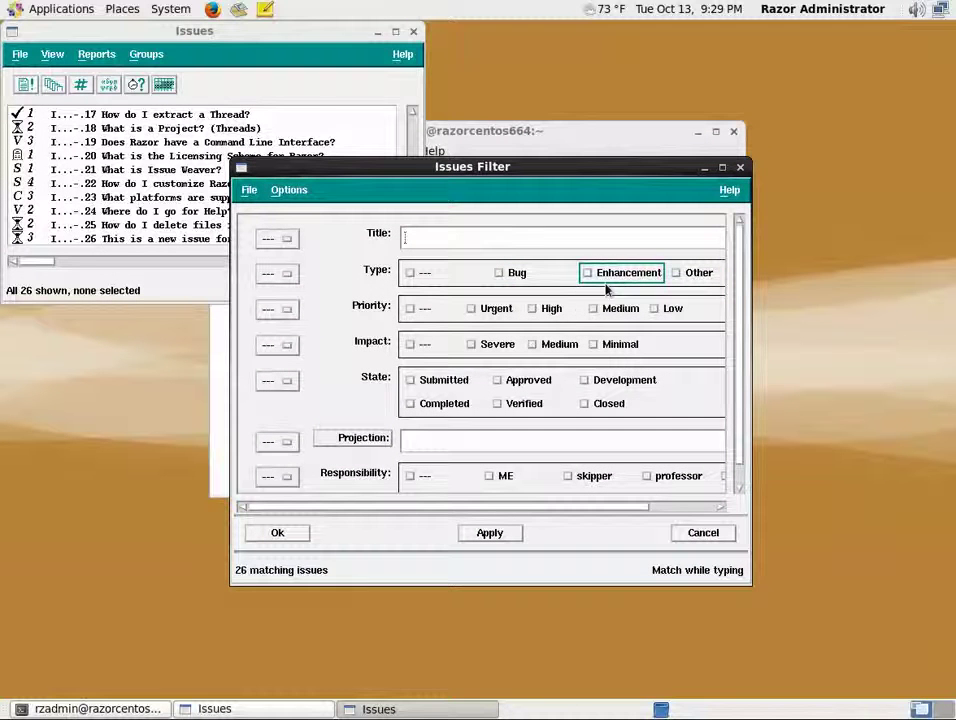
click(500, 312)
click(502, 312)
Filter the issue list to show only issues with Urgent or High priority.
click(554, 312)
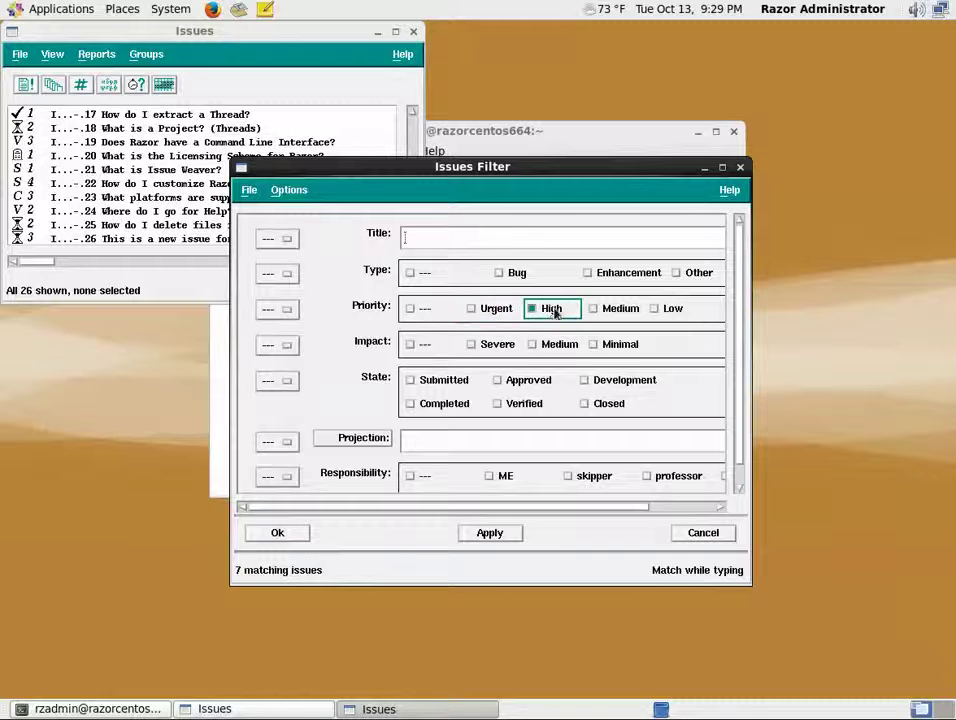
click(491, 314)
click(548, 316)
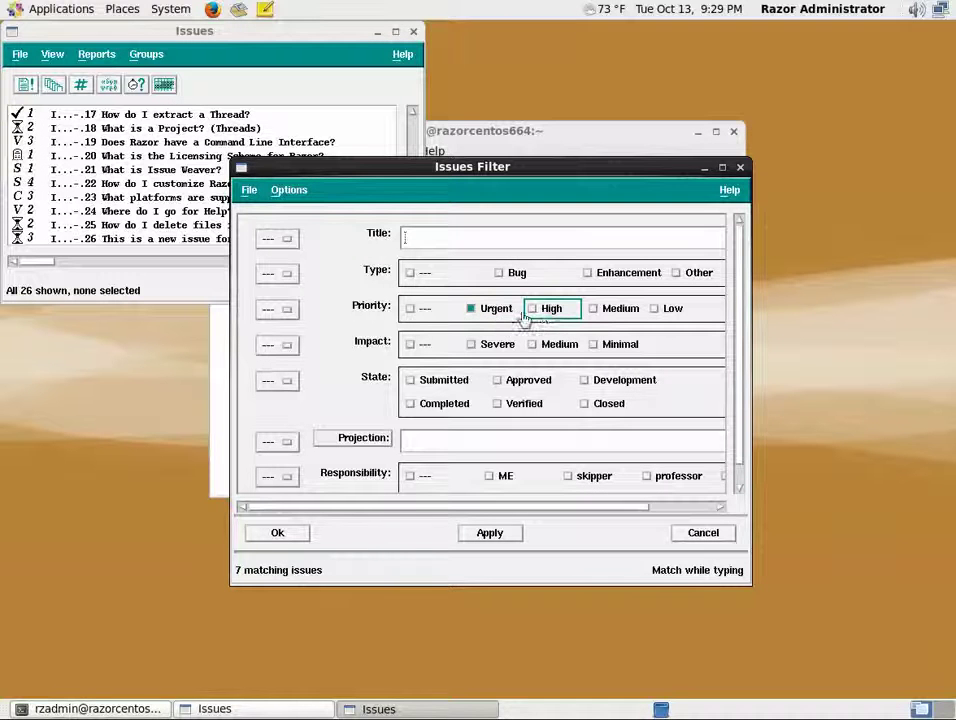
click(548, 310)
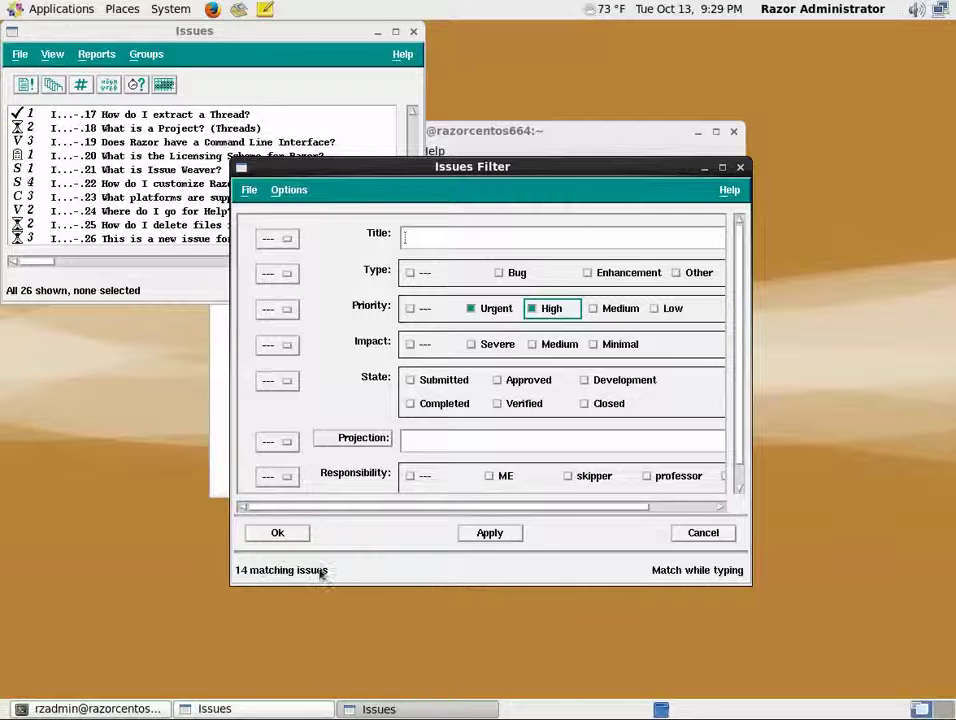
click(280, 533)
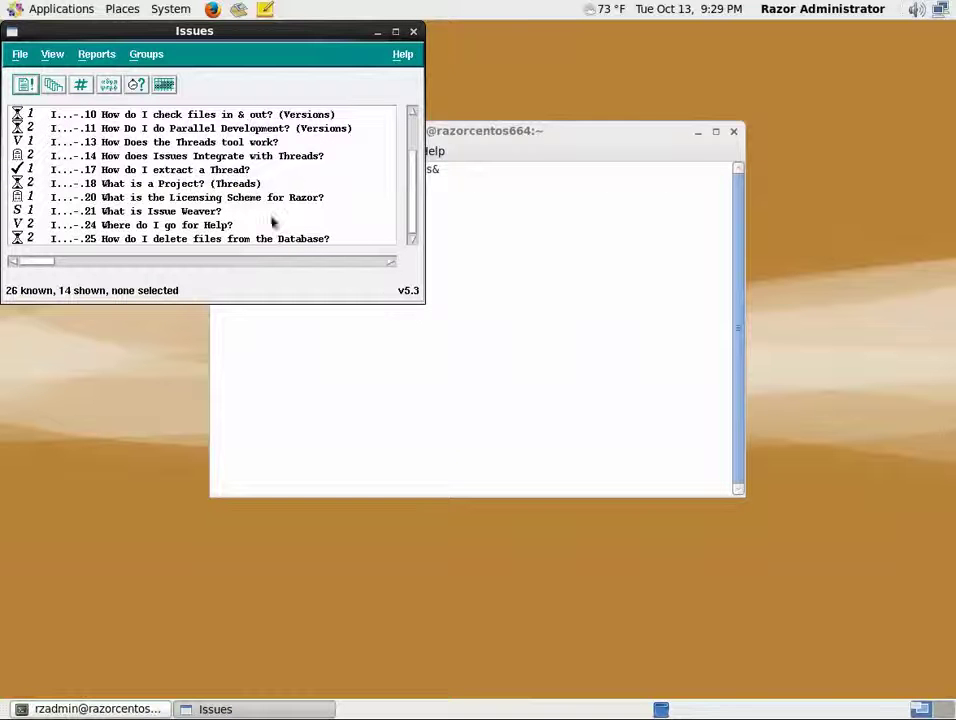
Reset the issues filter and apply it to the list so that all issues are included.
click(53, 58)
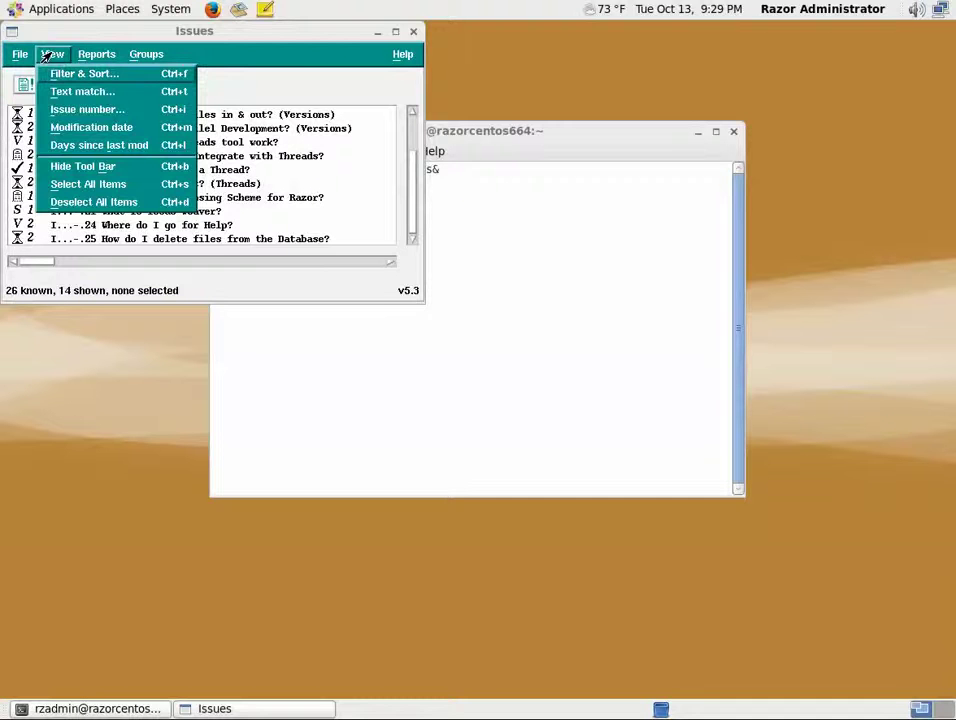
click(57, 72)
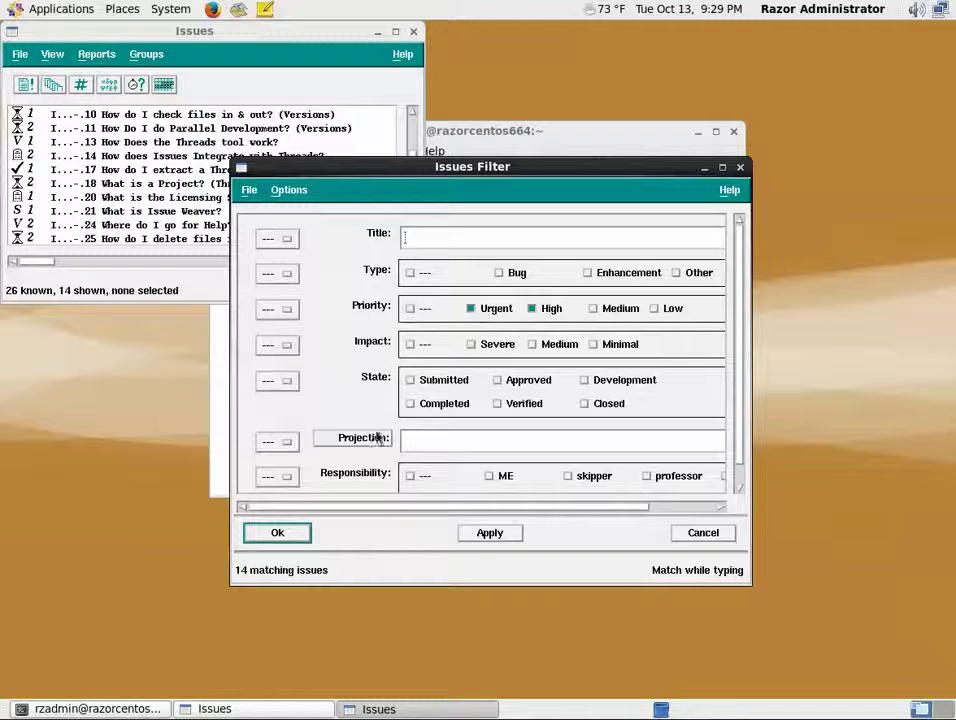
click(274, 190)
click(241, 190)
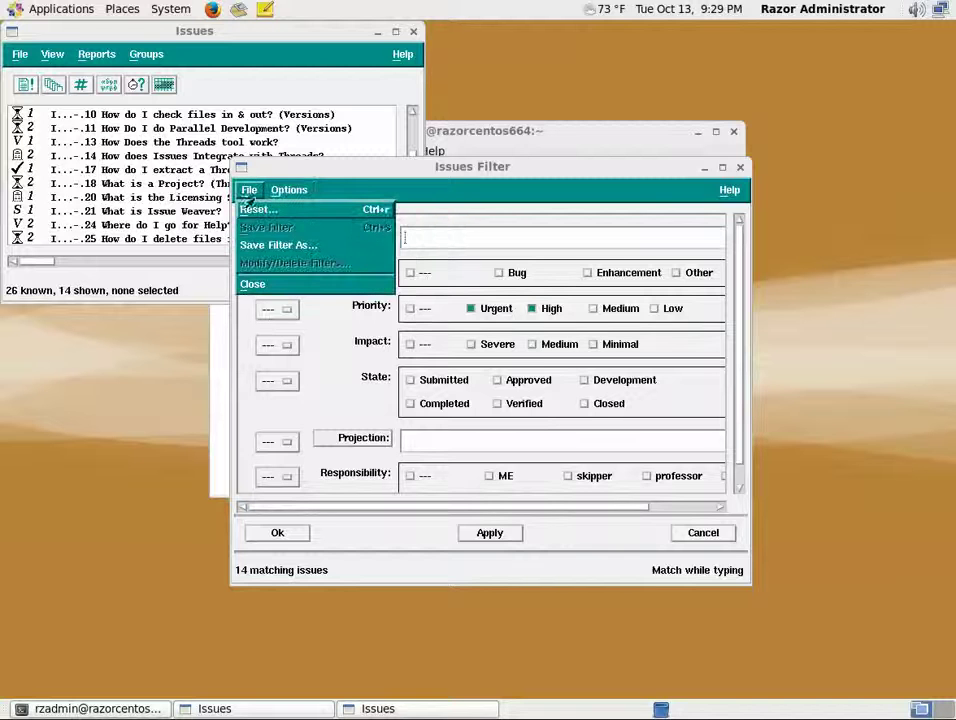
click(266, 212)
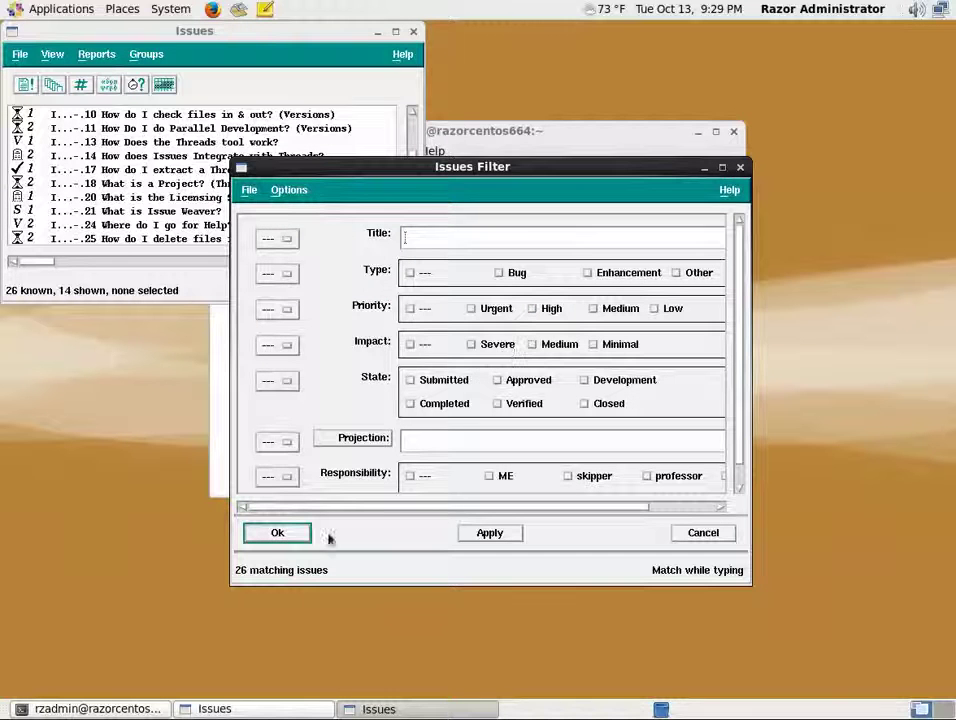
click(277, 535)
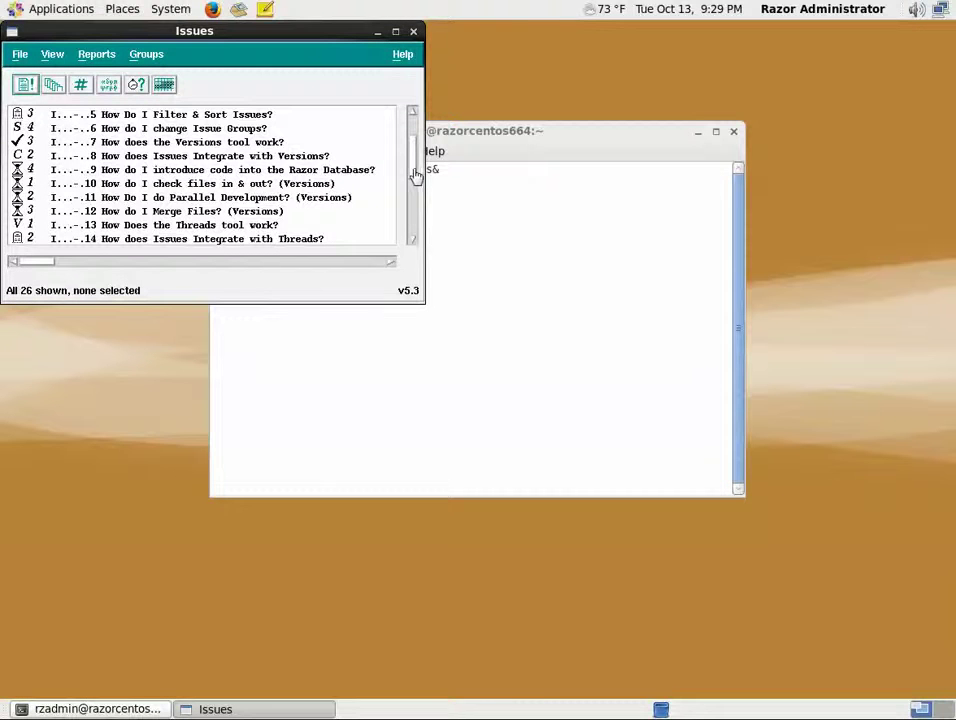
Open issue 25, "How do I delete files from the Database?", beside the list and check its file attachments.
drag(412, 176, 417, 250)
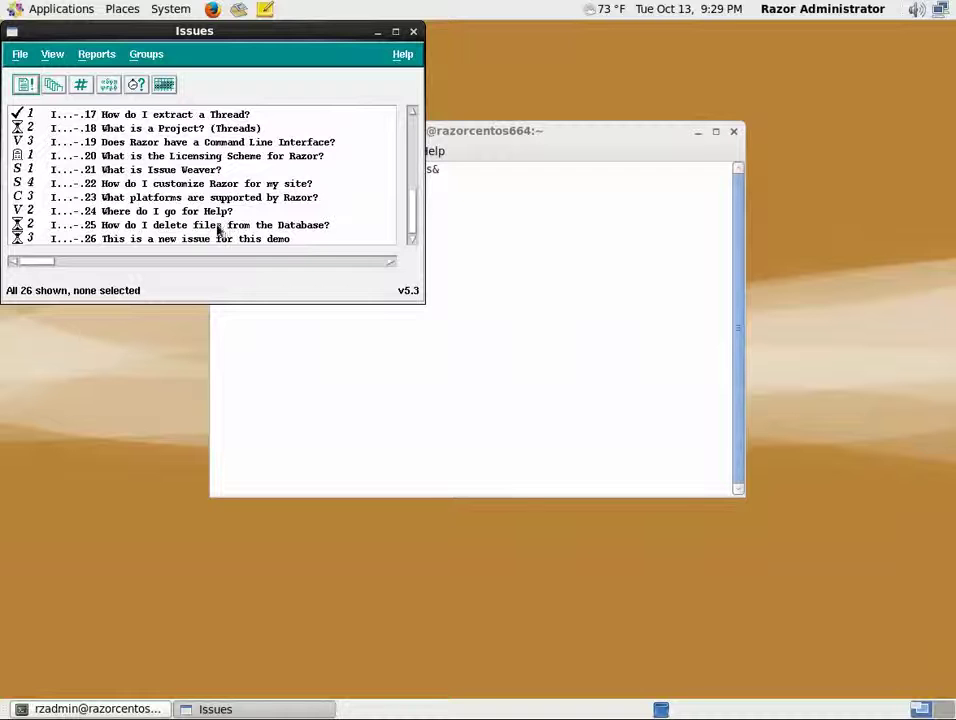
double_click(218, 230)
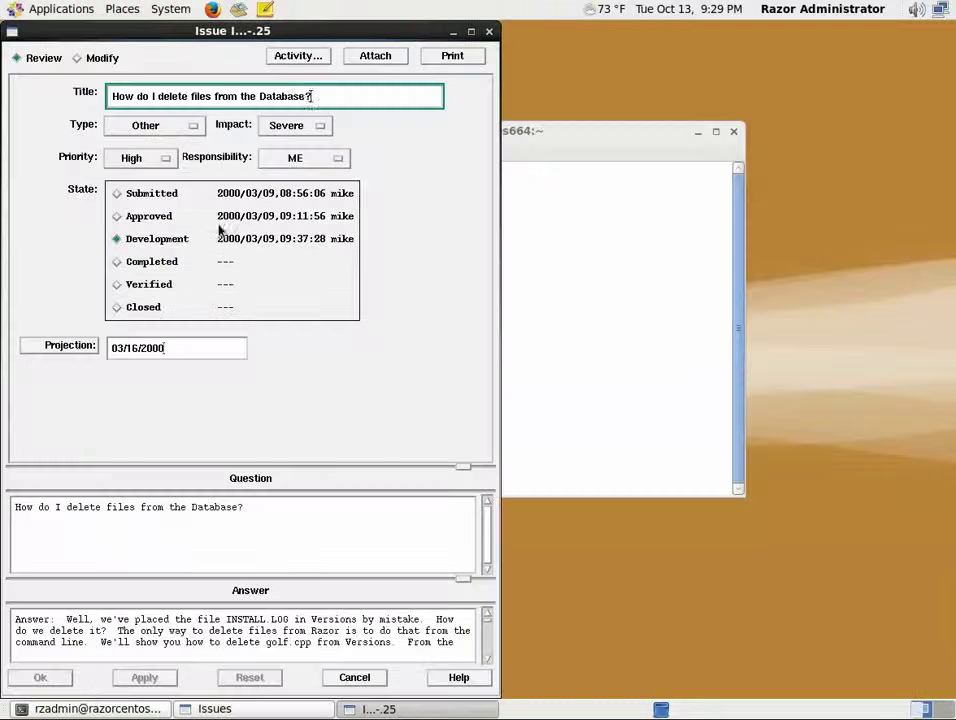
drag(314, 40, 565, 40)
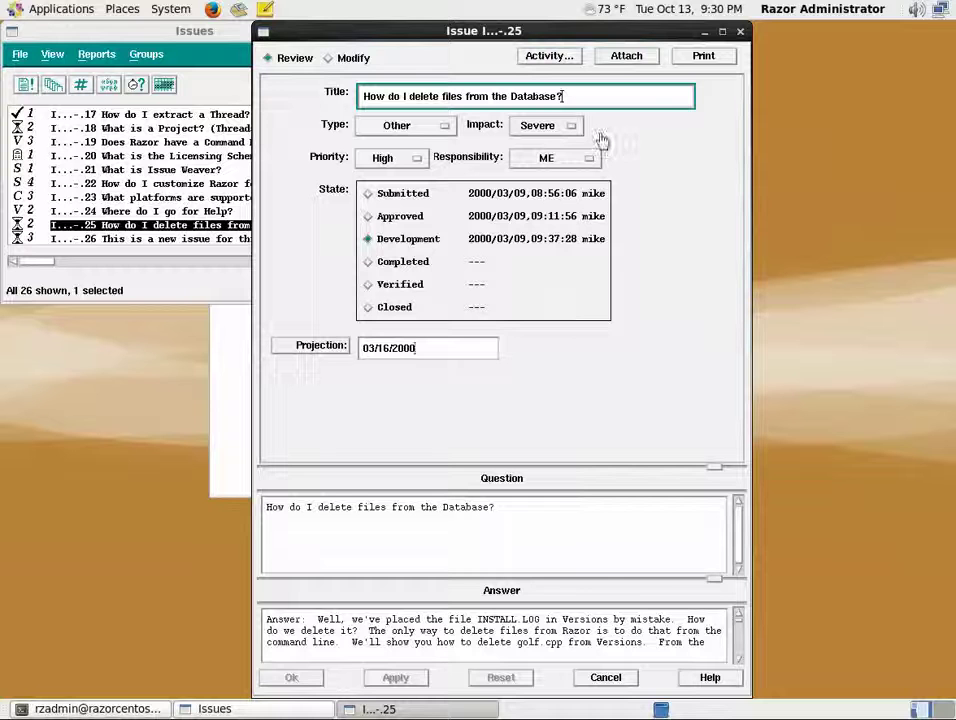
click(627, 56)
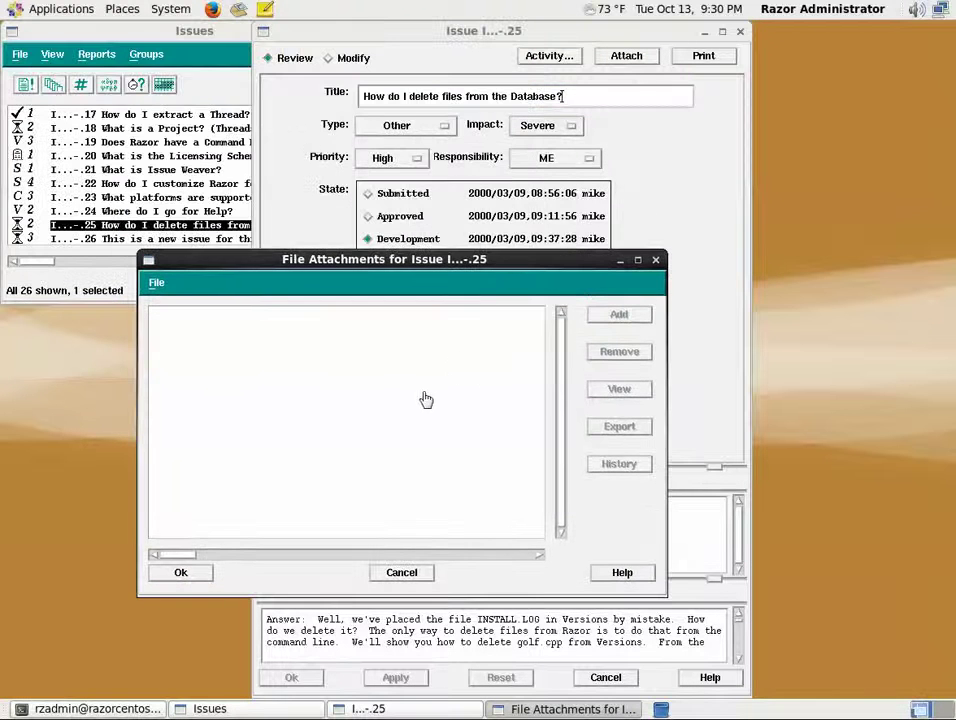
click(403, 573)
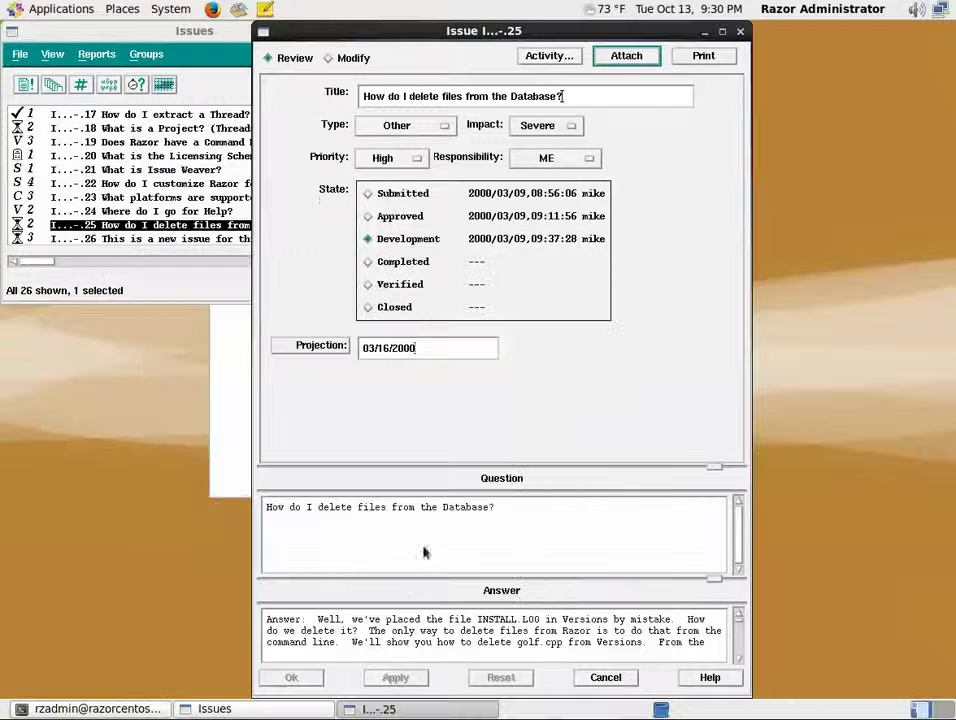
Switch issue 25 to Modify mode and browse the Cpp directory for a file to attach, cancelling without adding one.
click(350, 59)
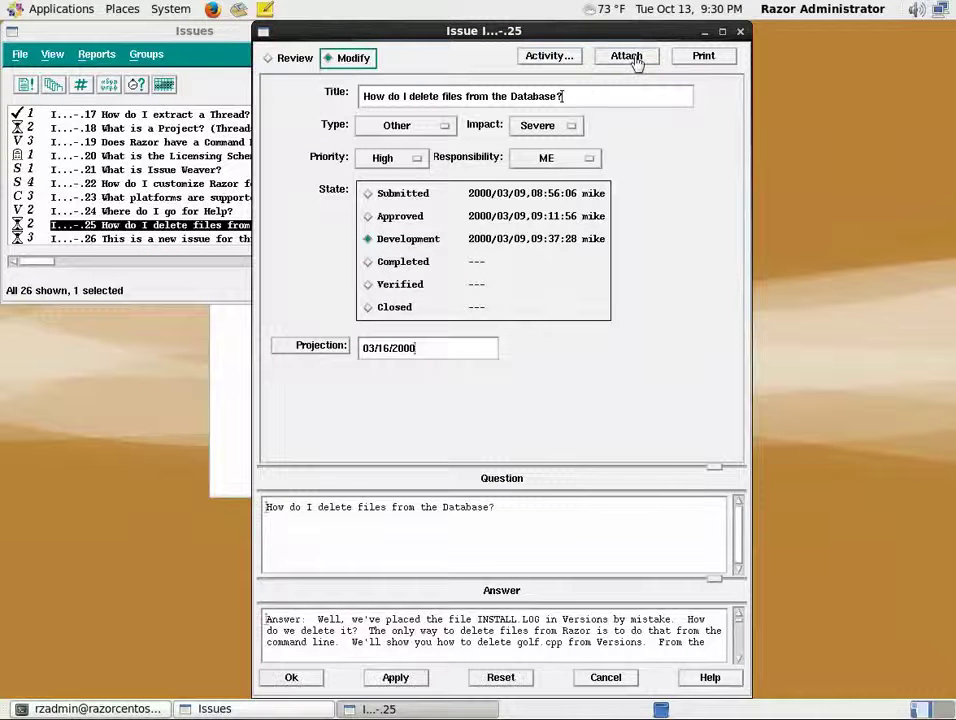
click(630, 57)
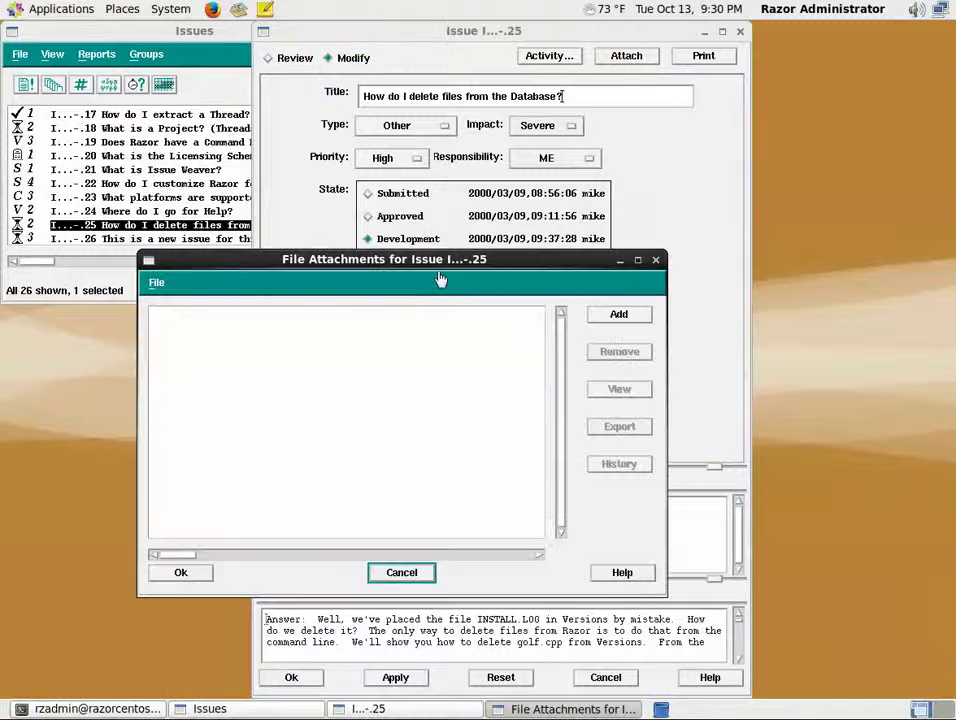
click(619, 315)
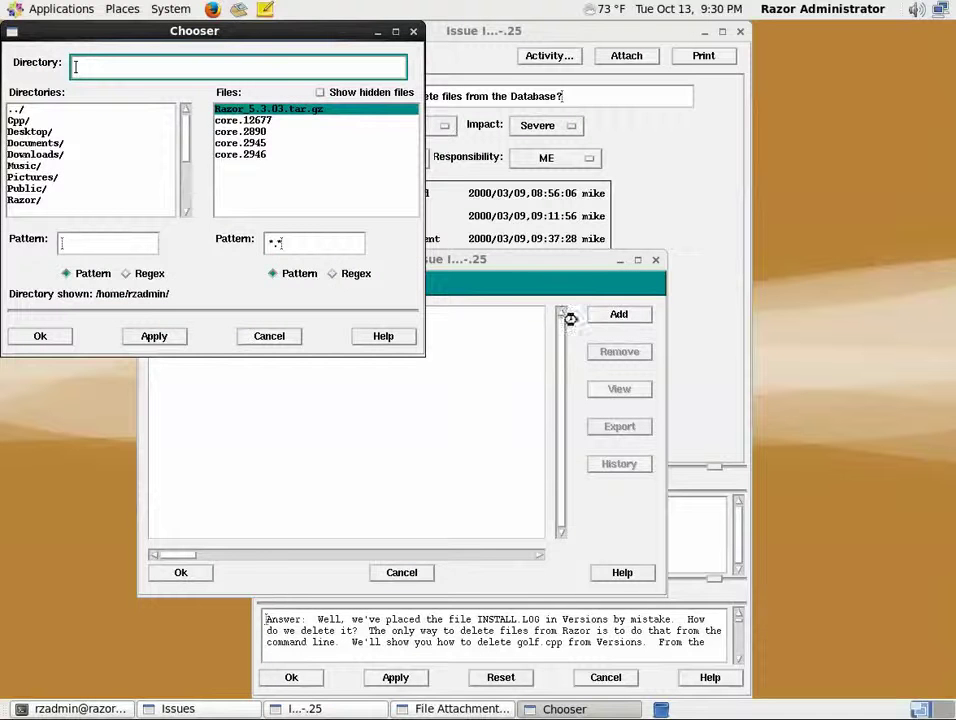
drag(274, 40, 329, 340)
double_click(117, 424)
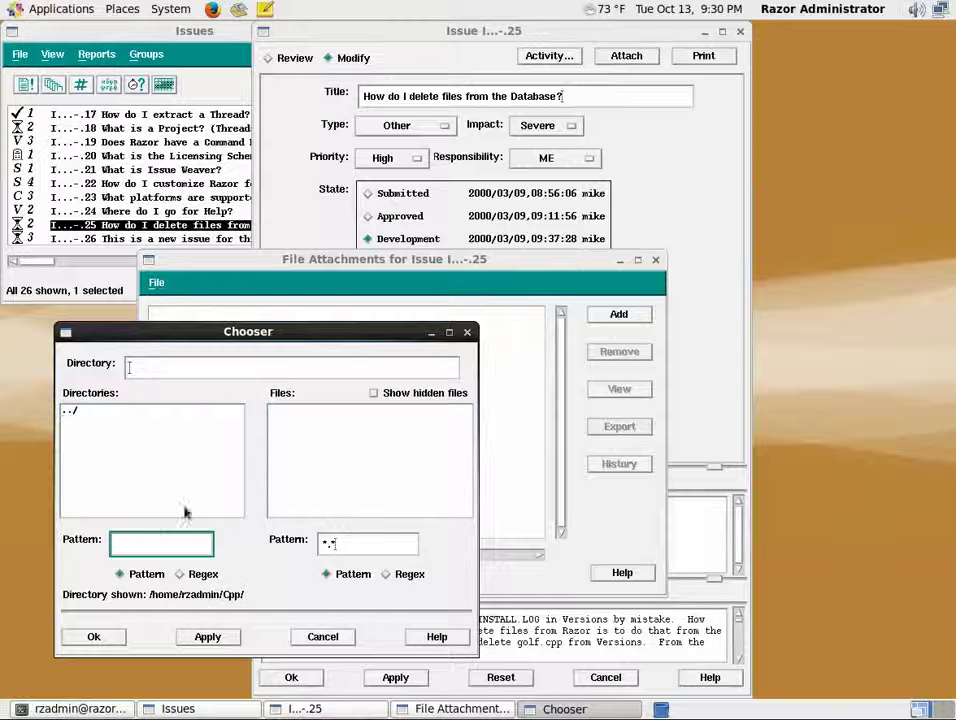
click(321, 637)
click(321, 637)
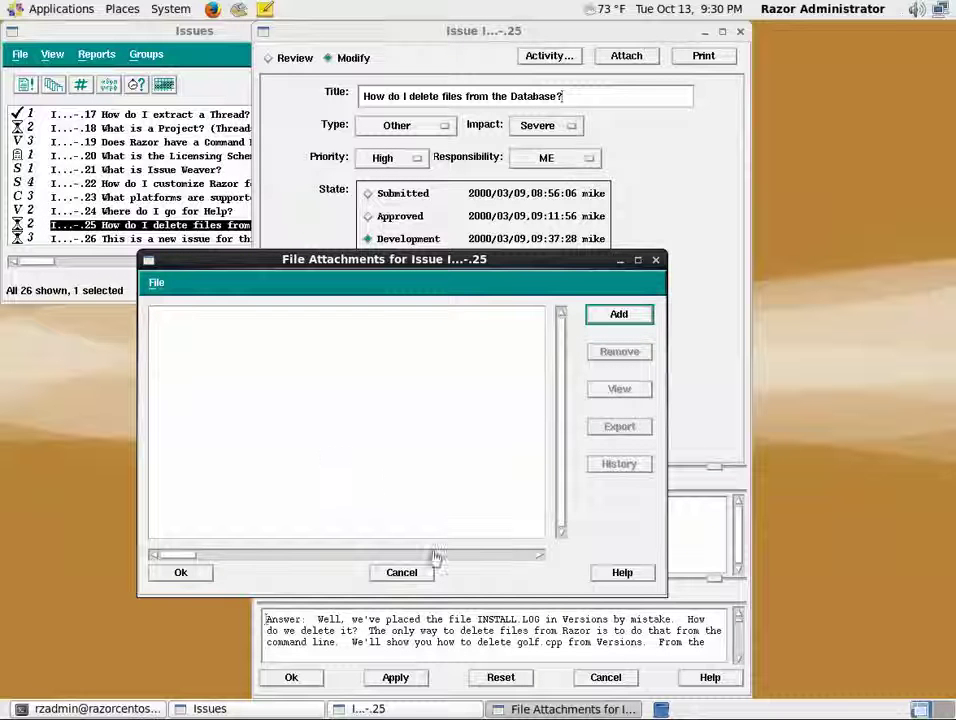
click(414, 577)
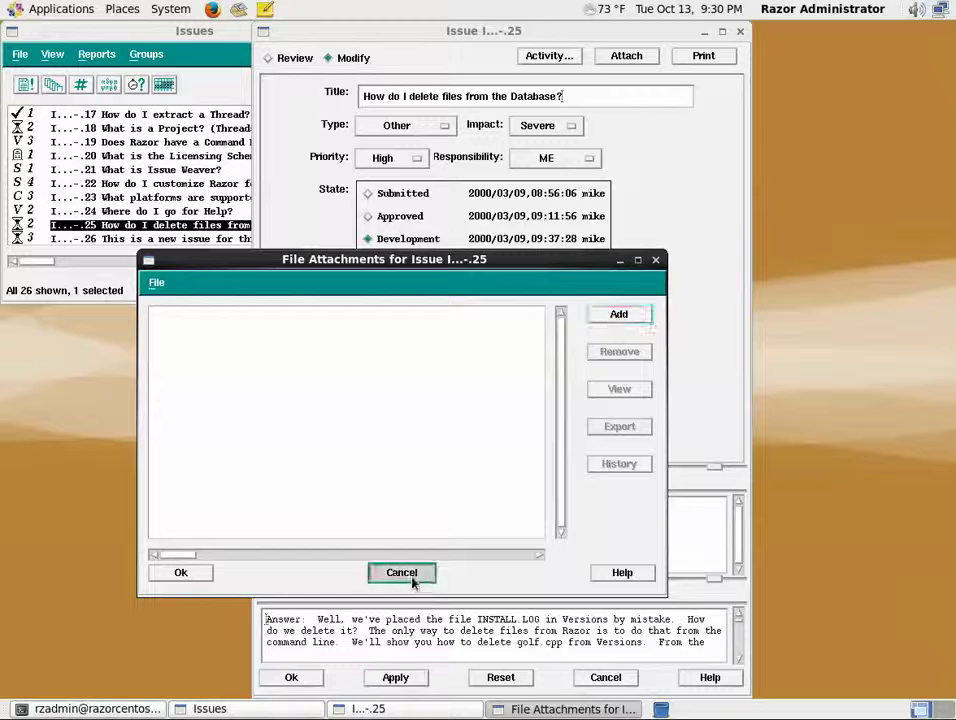
Open the activity report for issue 25 and move it clear of the issue's header fields.
click(550, 56)
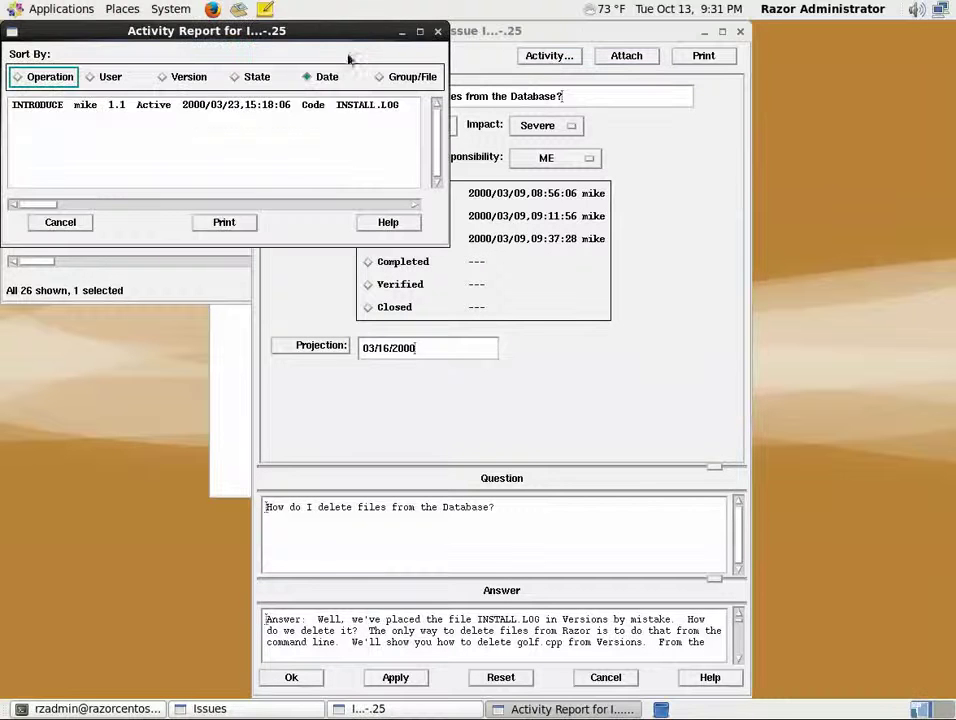
drag(343, 30, 435, 258)
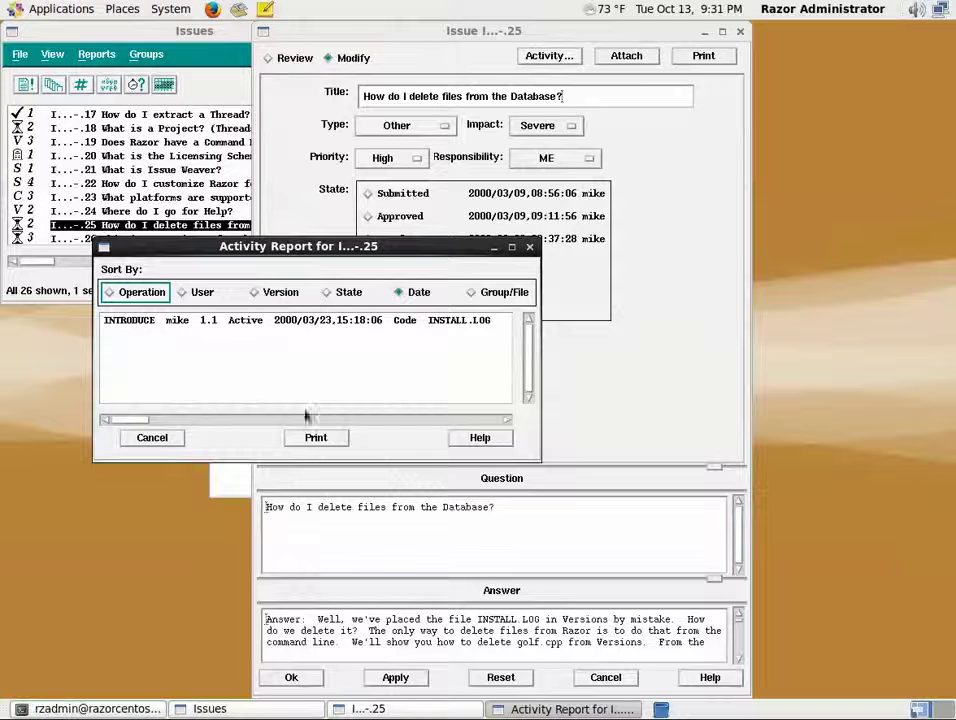
Close the activity report and dismiss issue 25's form without saving any modifications.
click(162, 439)
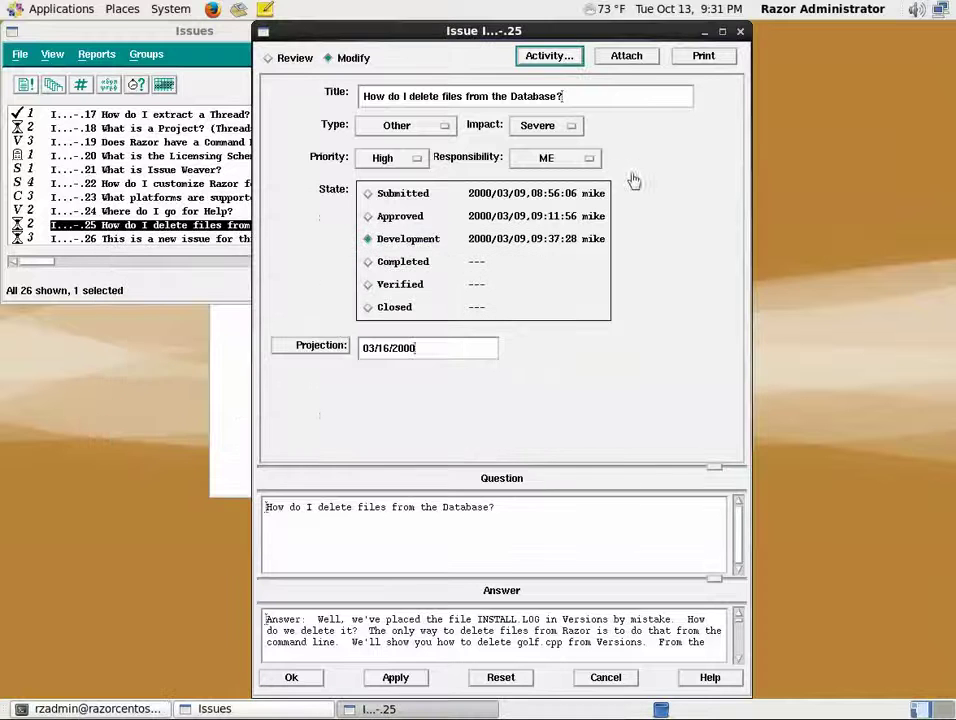
click(606, 678)
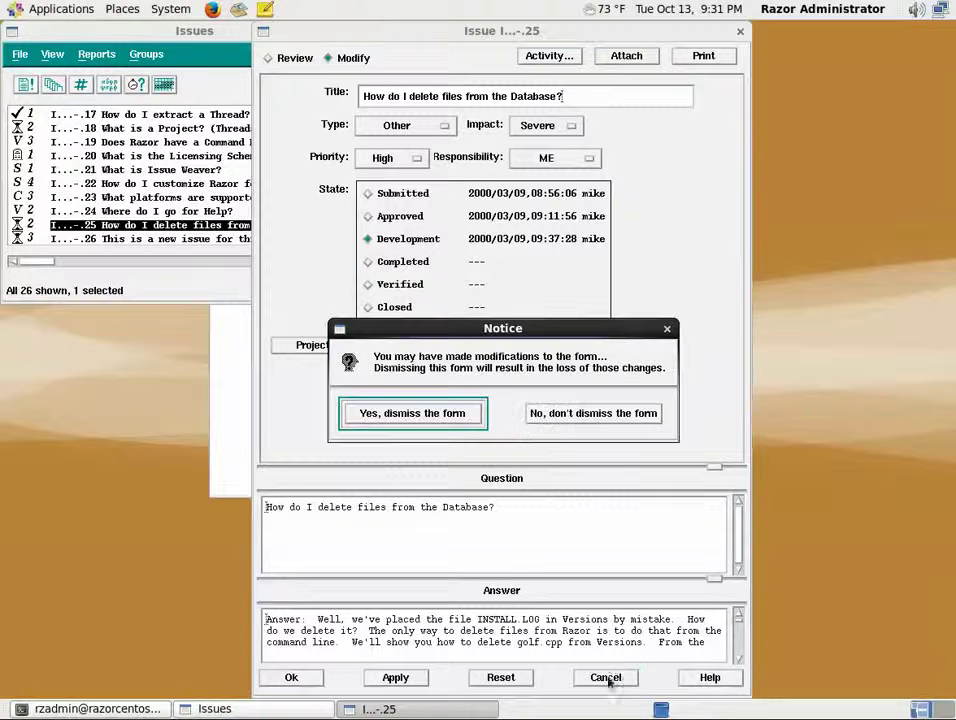
click(447, 414)
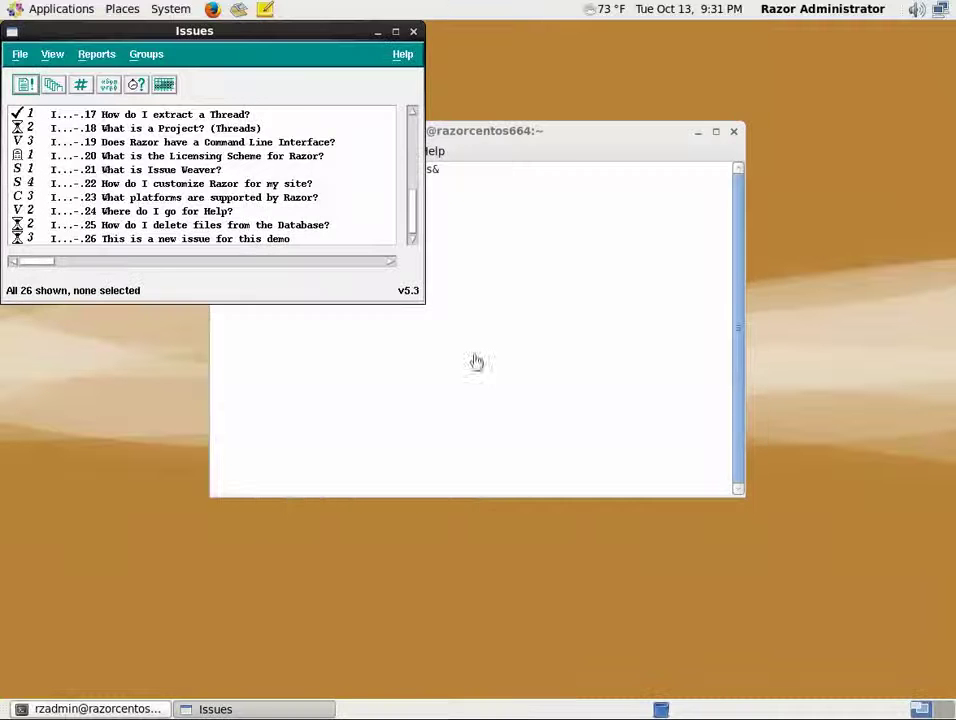
Switch to the terminal, launch the Versions program in the background with "versions&" and move its window clear of the Issues list.
click(568, 152)
drag(568, 152, 578, 243)
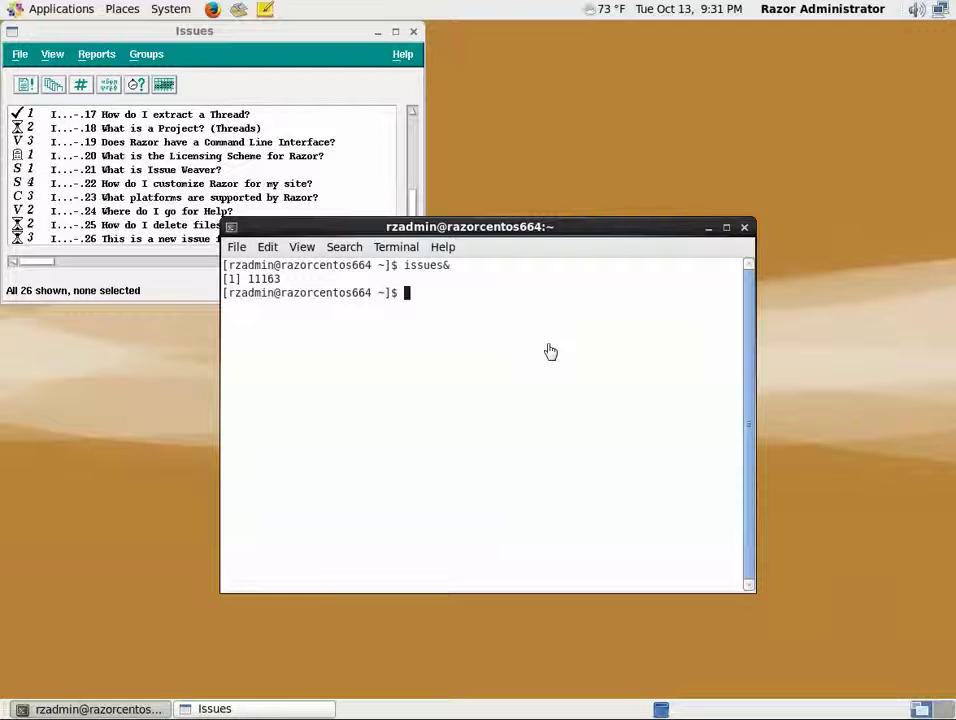
text(versions)
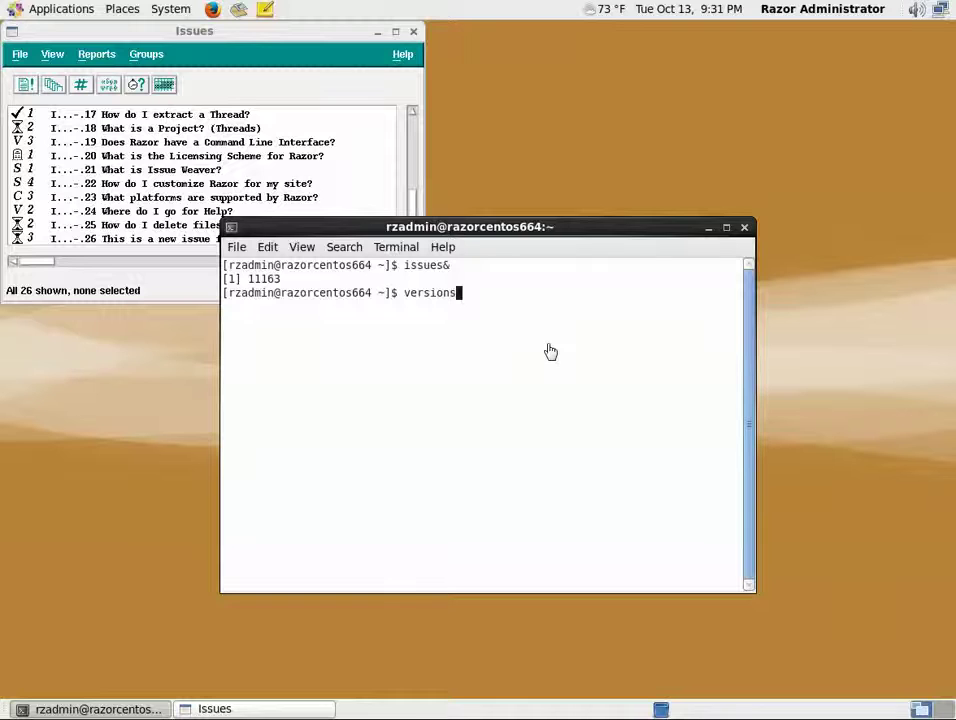
text(&)
key(Return)
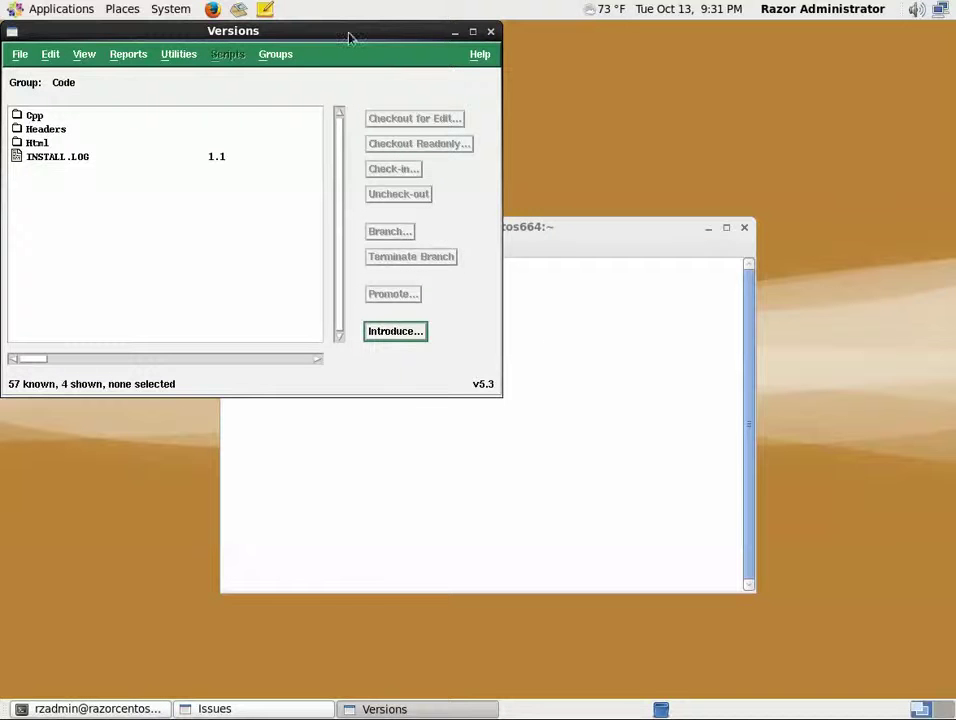
drag(349, 37, 744, 134)
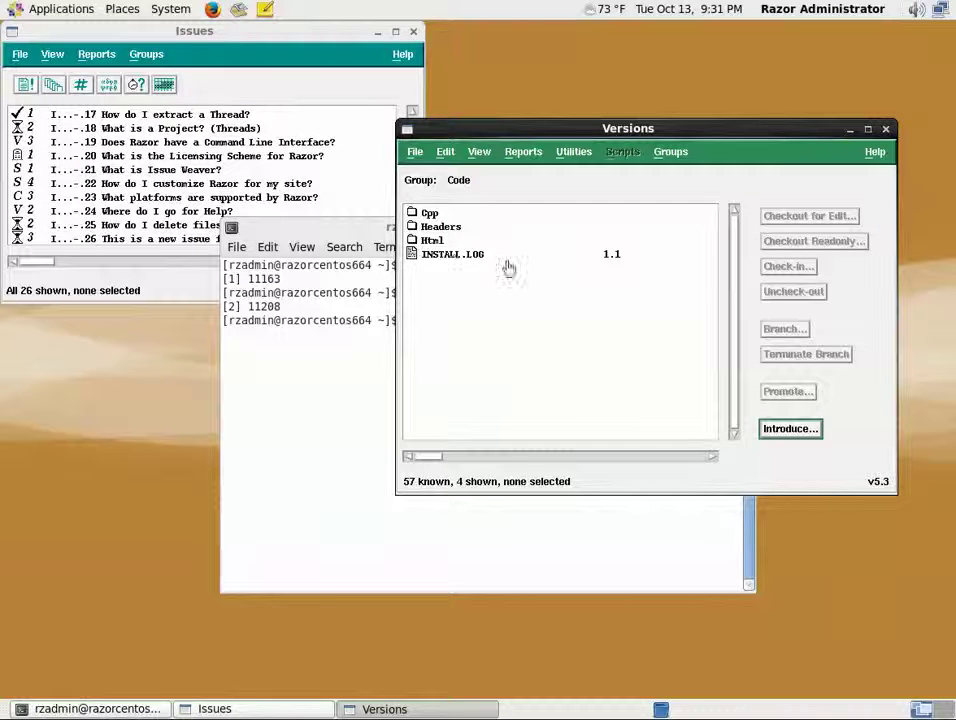
Expand the Html and Cpp folders and inspect the promotion form for STUDENTC.CPP, cancelling it without promoting.
double_click(466, 241)
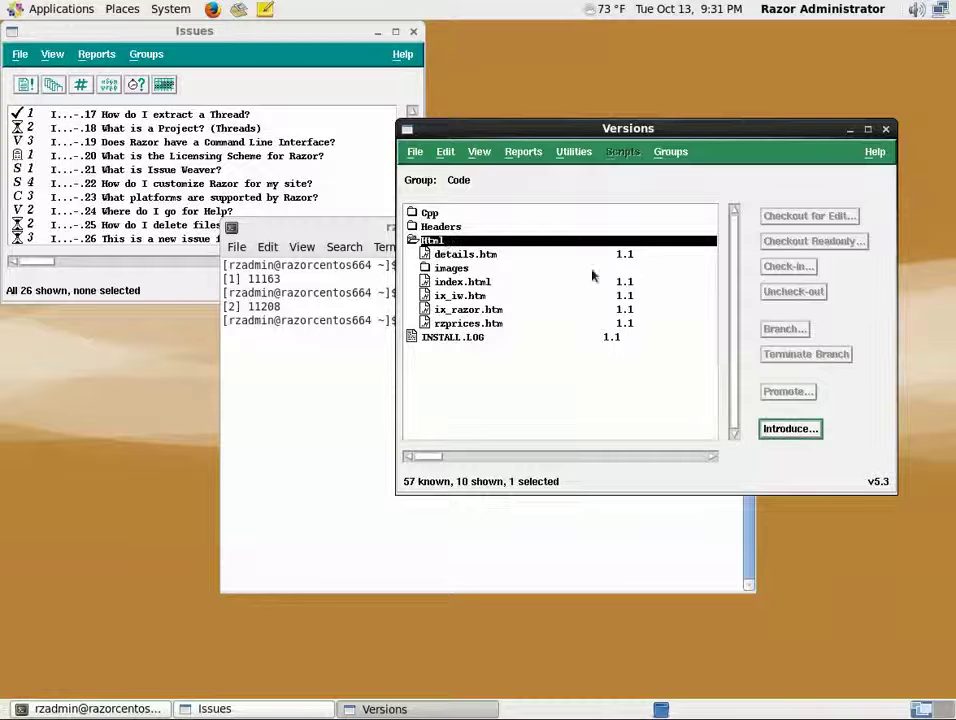
double_click(430, 213)
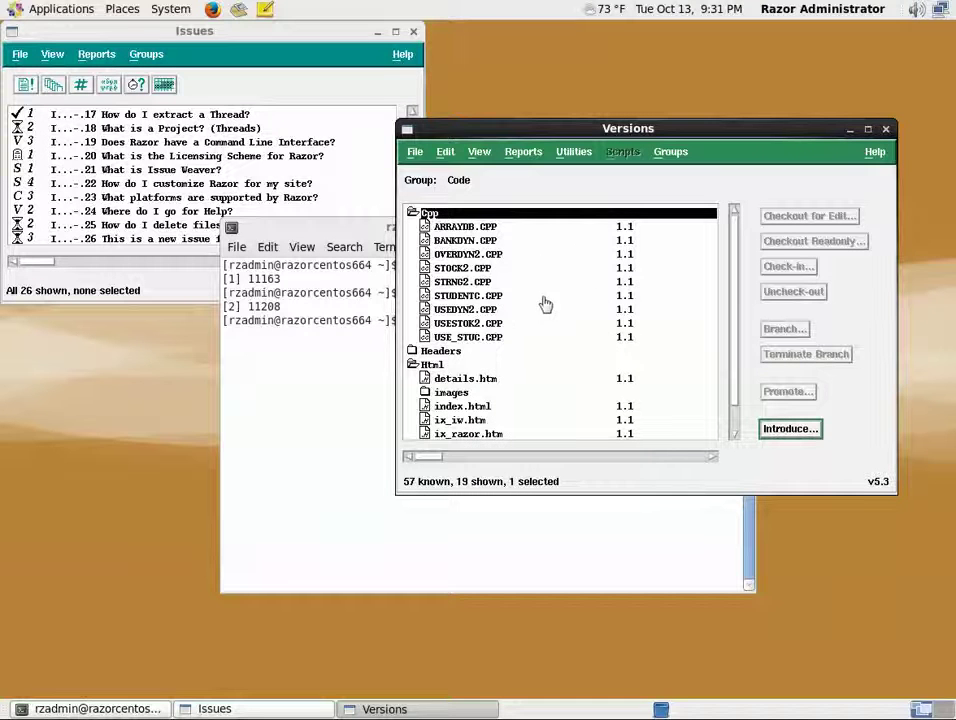
click(481, 298)
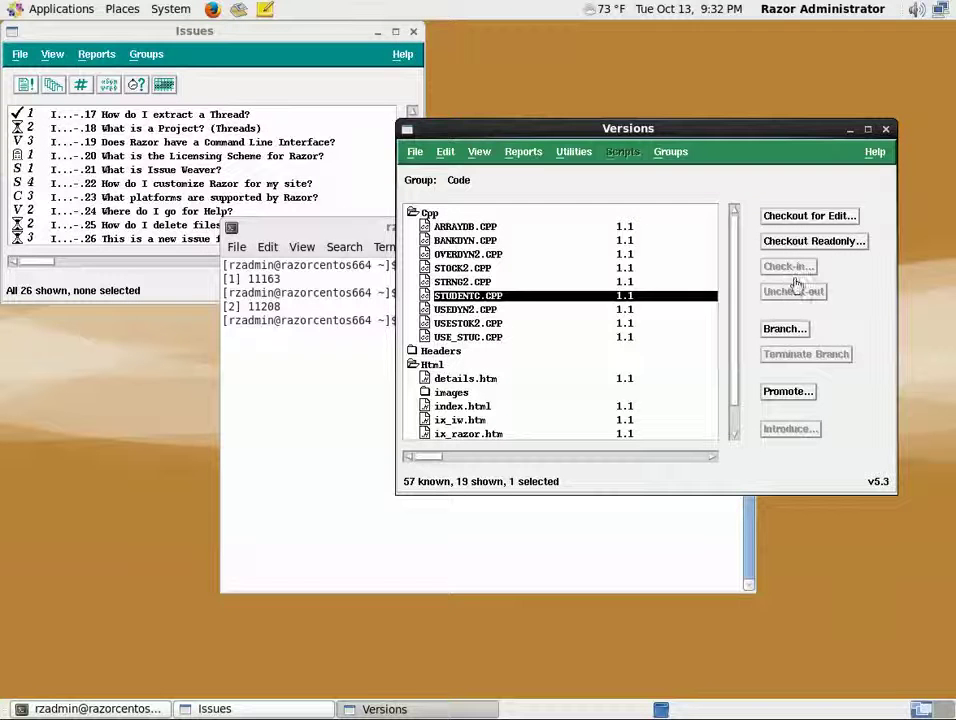
click(786, 392)
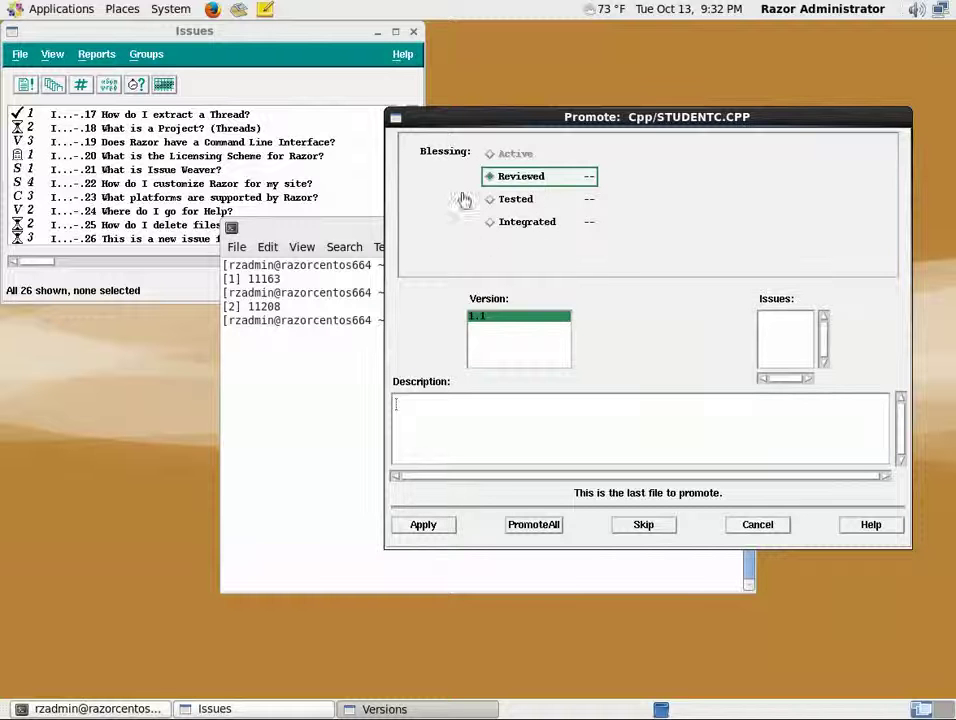
click(756, 525)
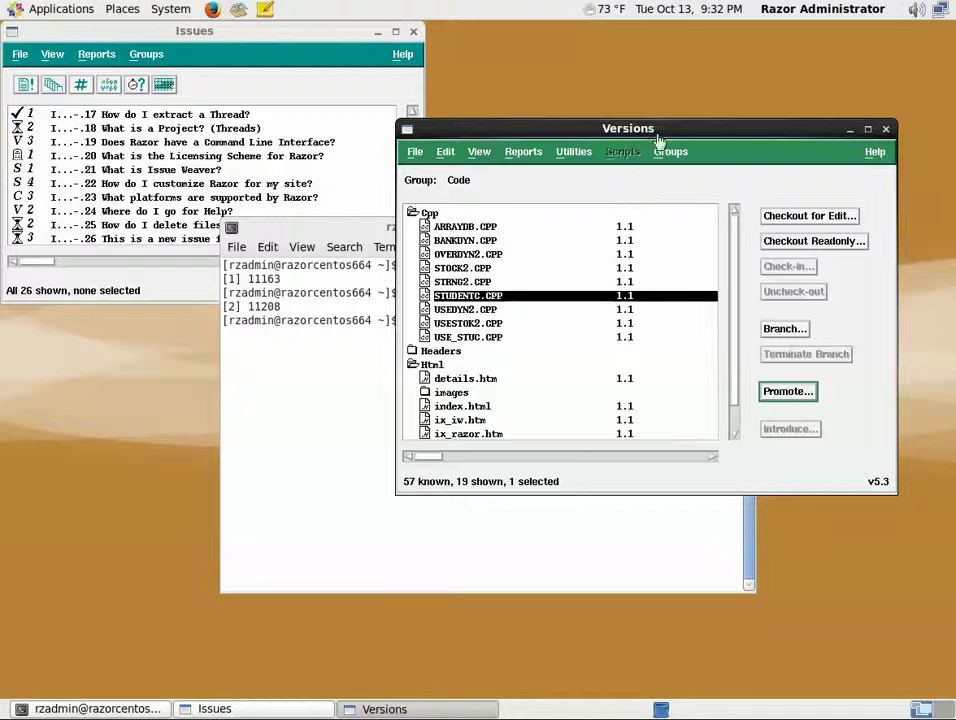
Start checking out STOCK2.CPP for editing and enter the title "This is the title for the checkout".
drag(652, 133, 564, 133)
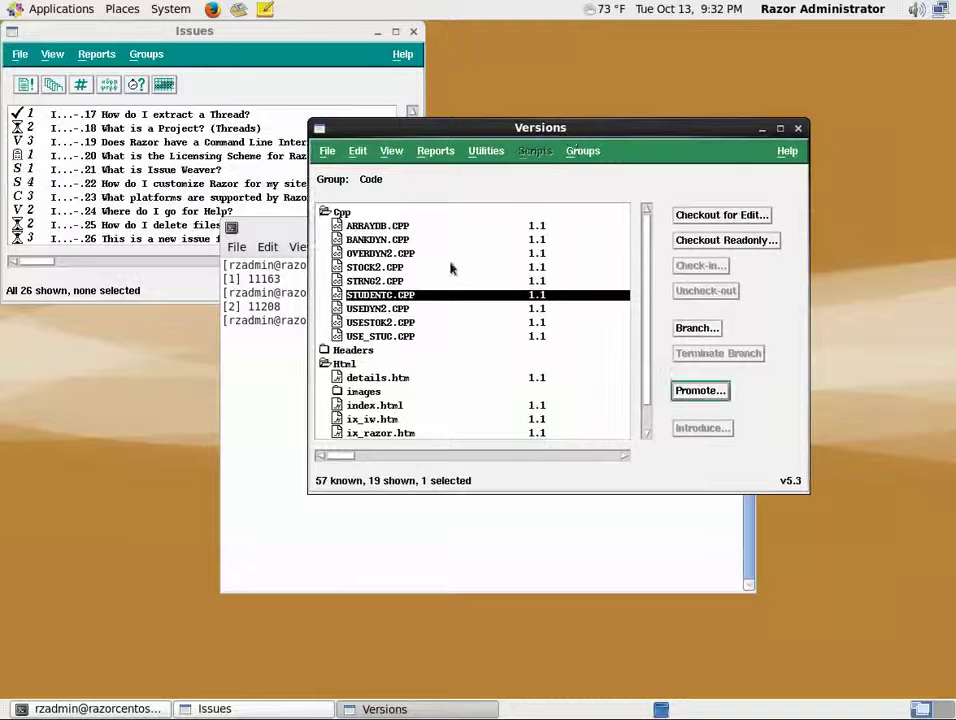
click(400, 267)
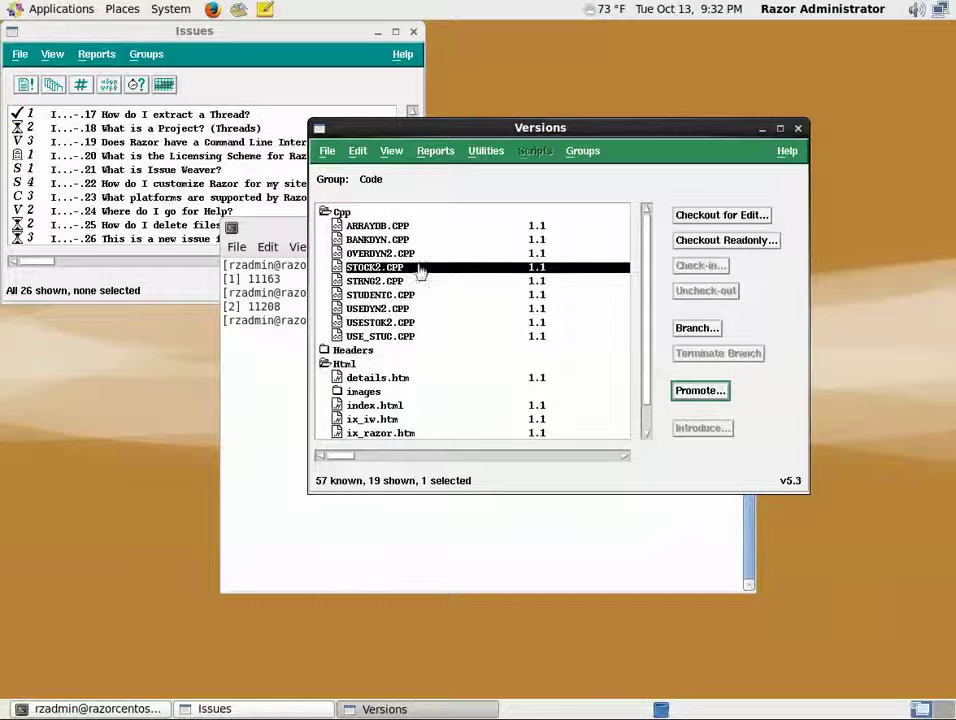
click(733, 216)
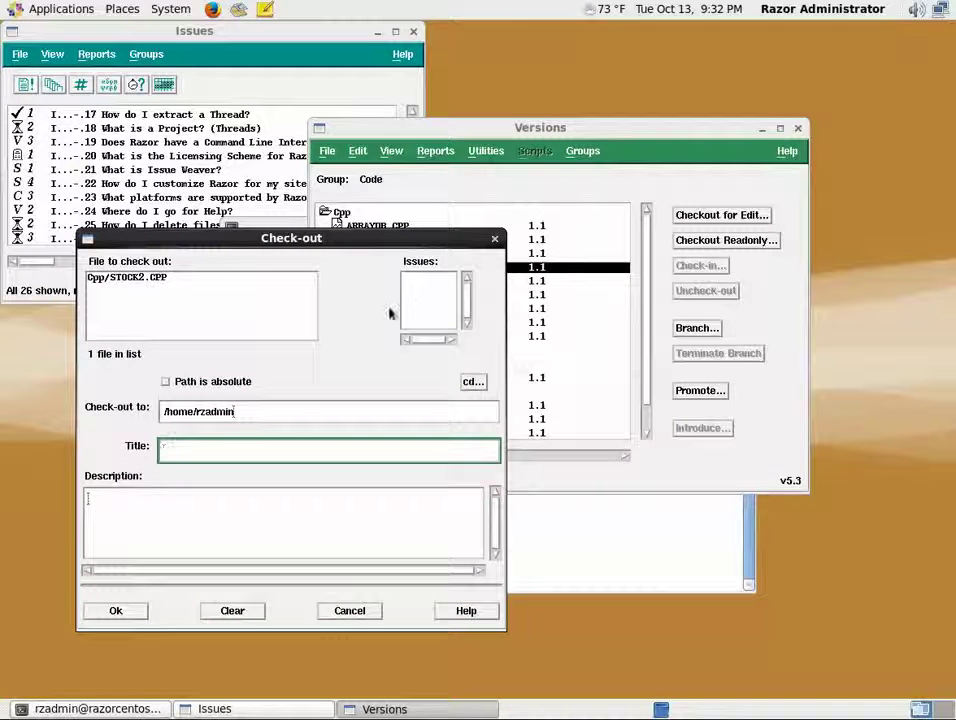
click(268, 418)
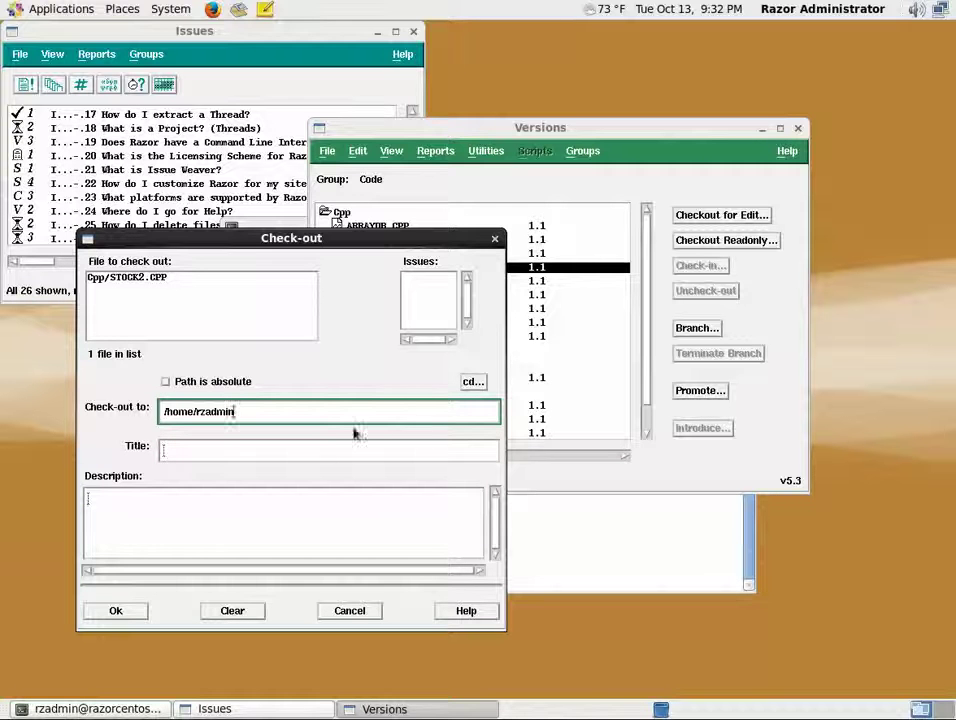
click(337, 453)
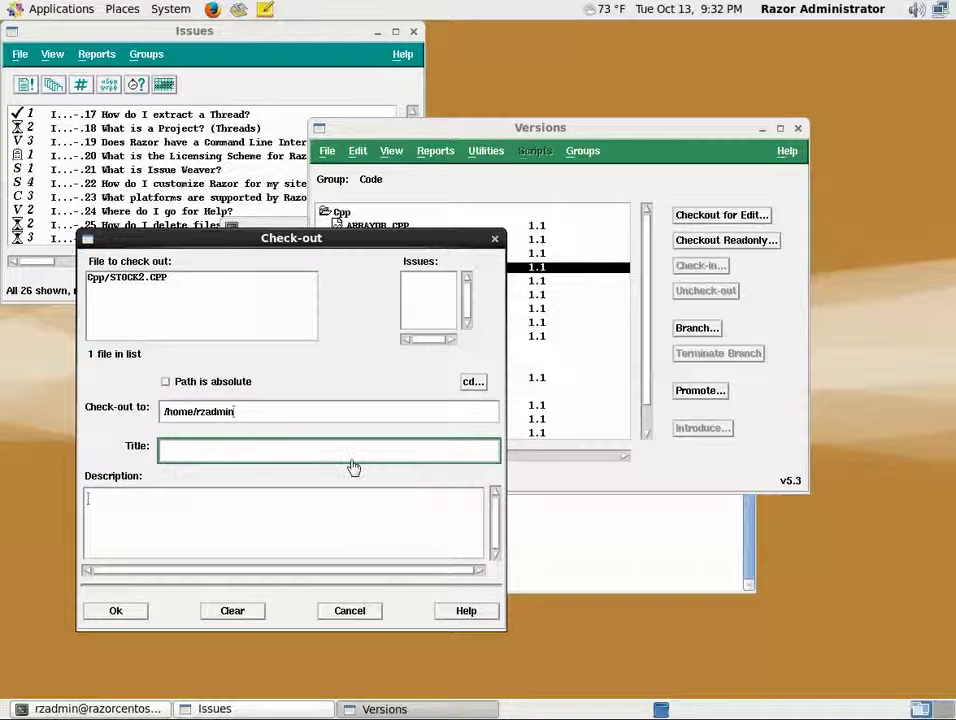
text(This is the ti)
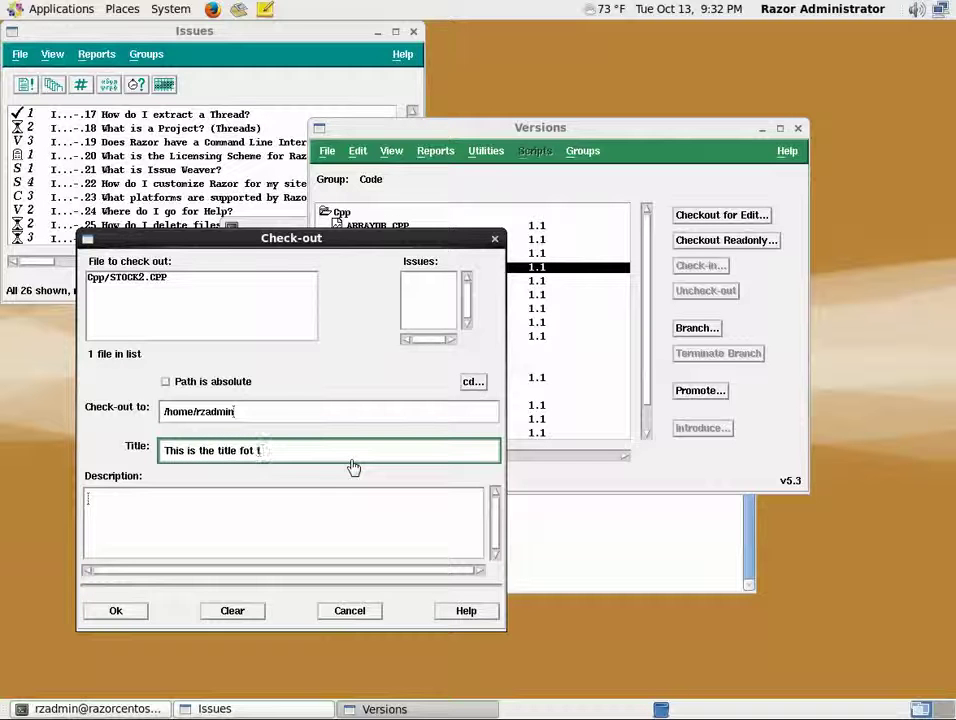
text(tle for the checkout)
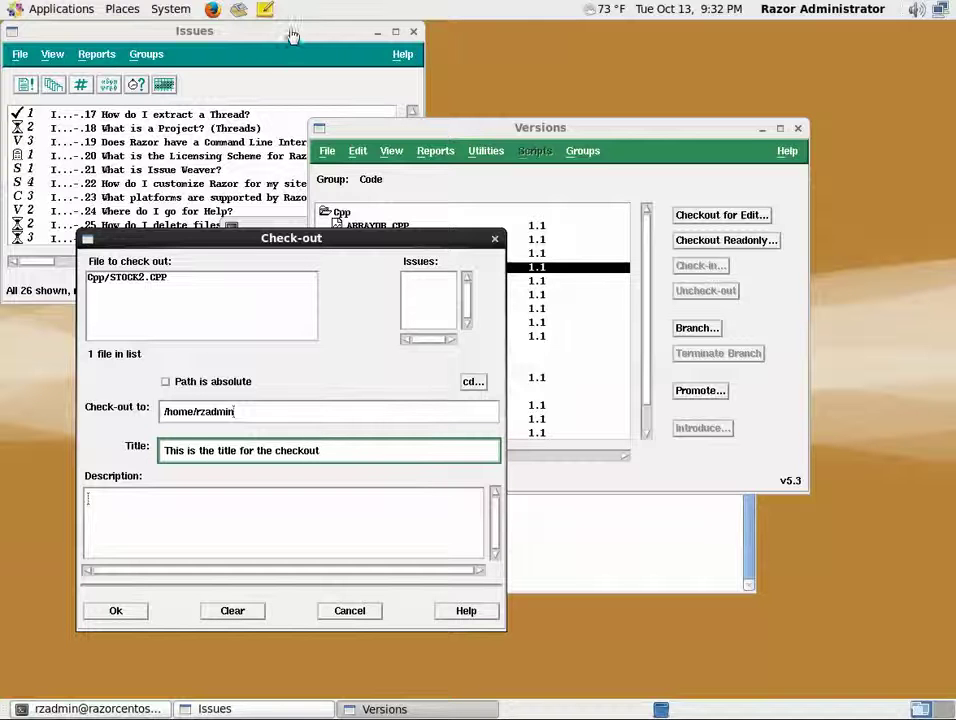
Attach issue 17, "How do I extract a Thread?", to the STOCK2.CPP check-out and cancel the check-out form.
click(214, 28)
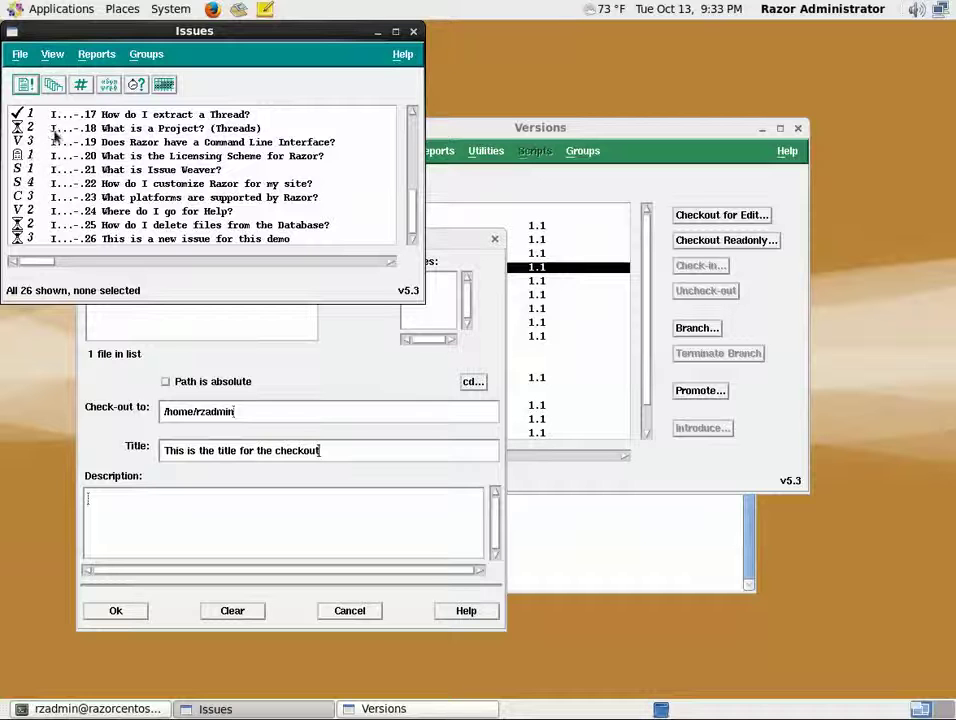
click(114, 117)
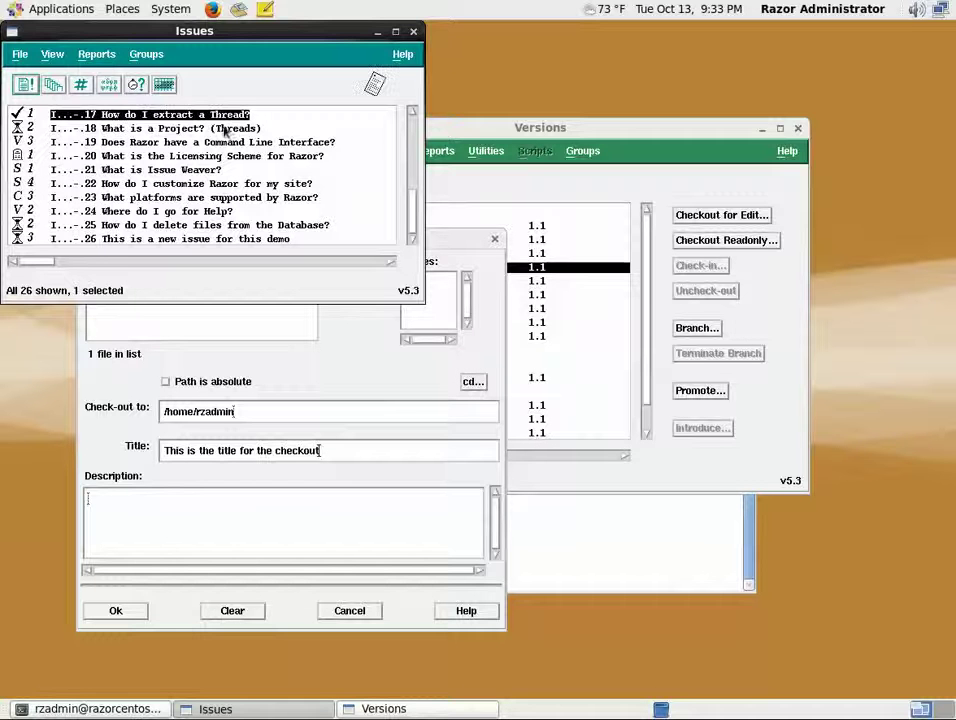
drag(375, 97, 425, 295)
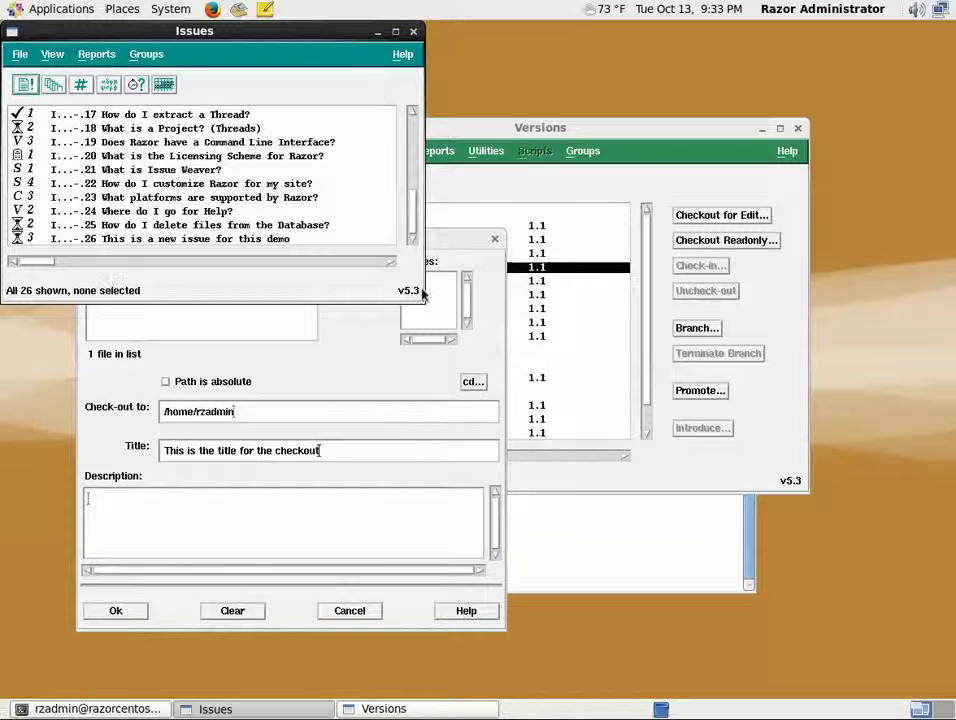
drag(305, 114, 428, 314)
drag(445, 243, 525, 250)
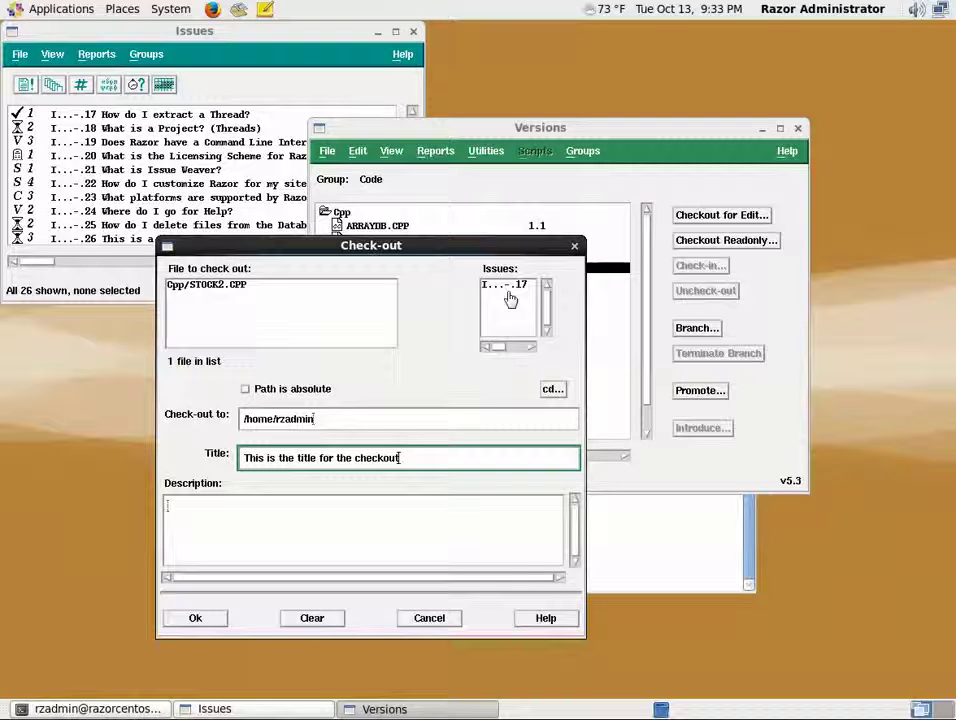
drag(470, 249, 397, 232)
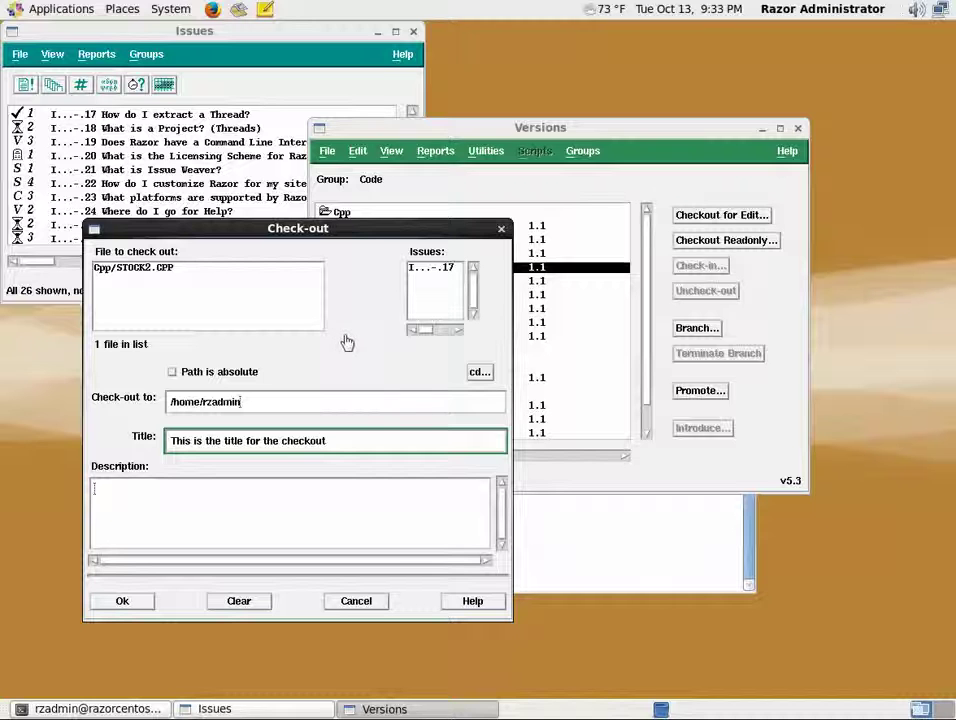
click(362, 602)
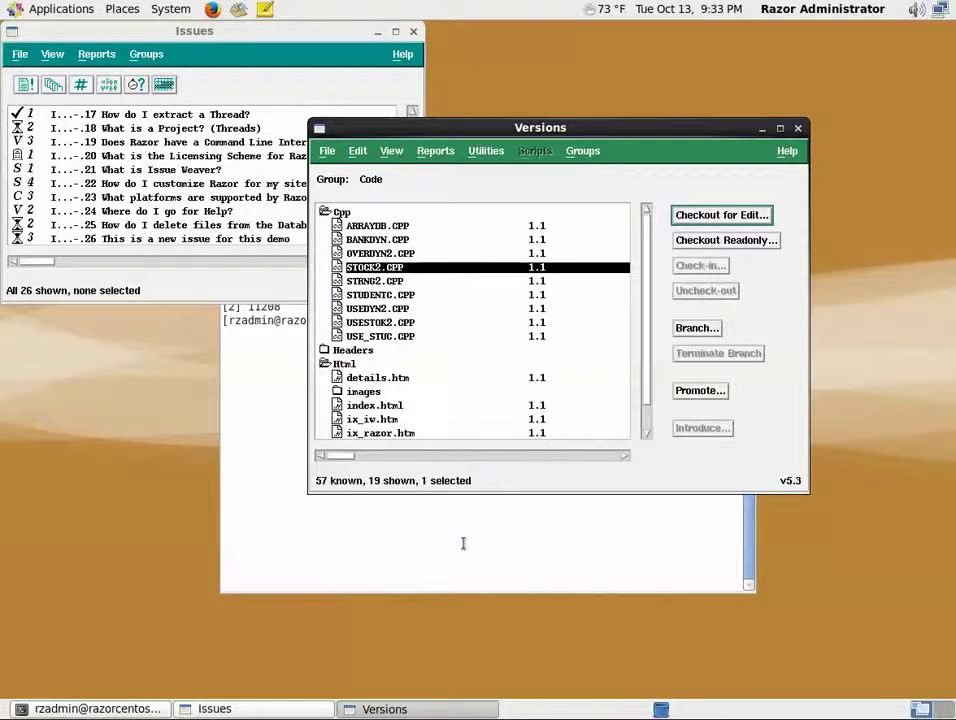
Switch to the terminal, launch the Threads program in the background with "threads &" and move its window clear of Issues.
click(460, 543)
text(threafd)
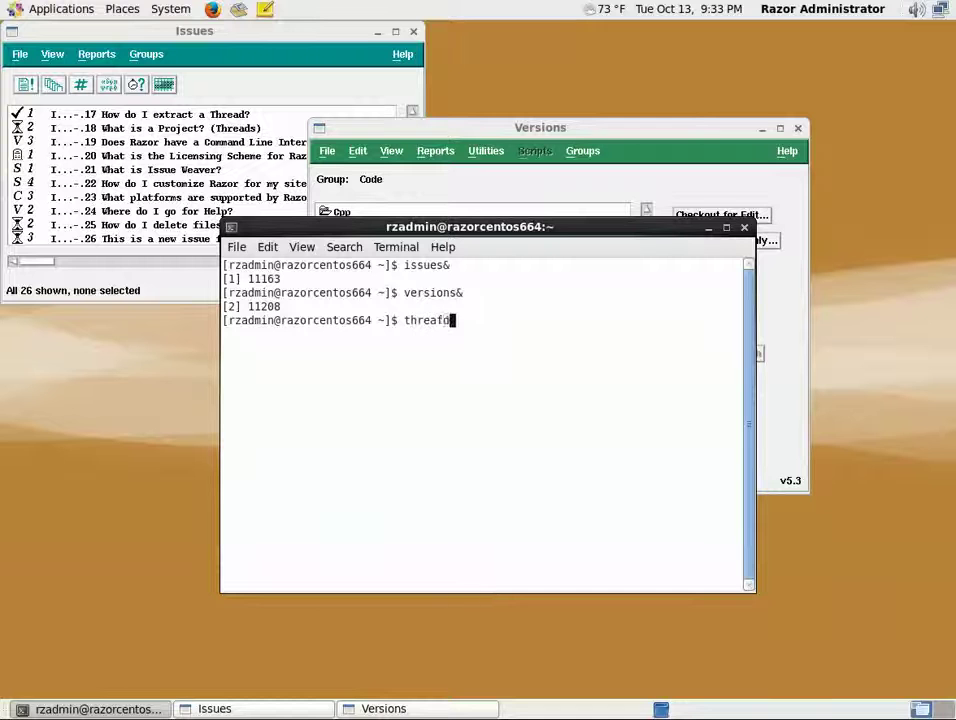
key(BackSpace)
key(BackSpace)
text(ds &)
key(Return)
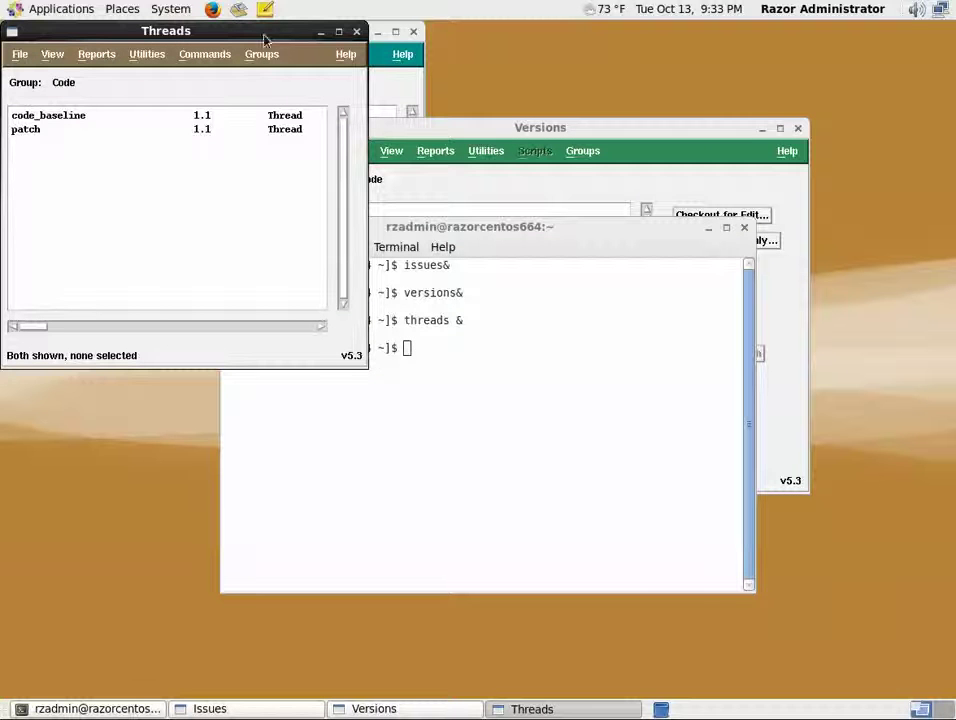
drag(265, 38, 750, 332)
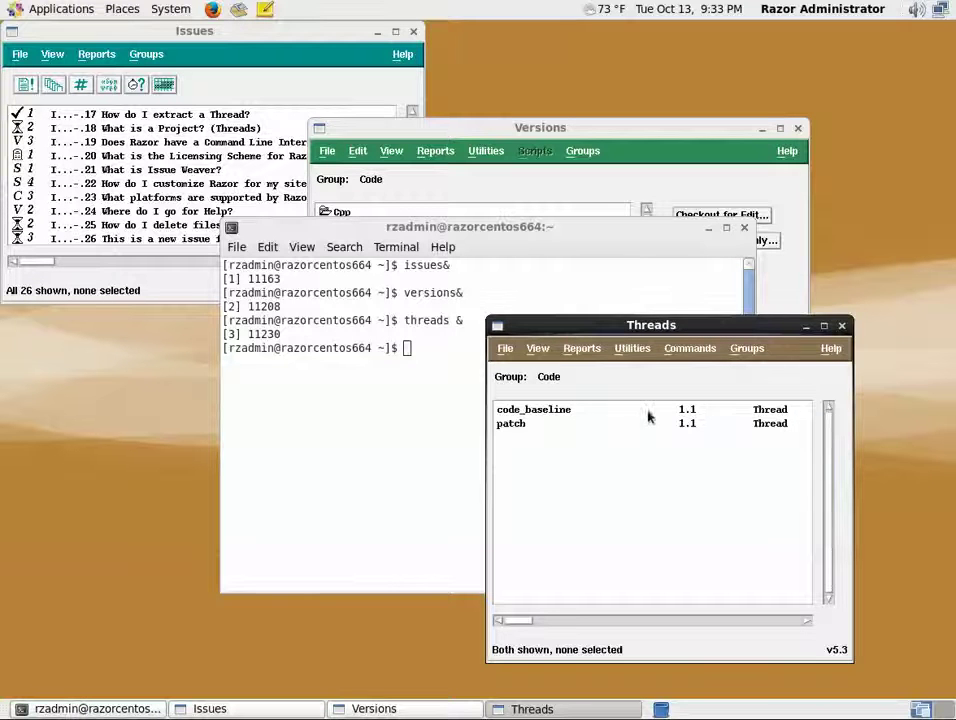
Minimize the terminal and arrange the Versions and Threads windows so that both file and thread lists can be seen.
click(708, 227)
drag(637, 133, 455, 117)
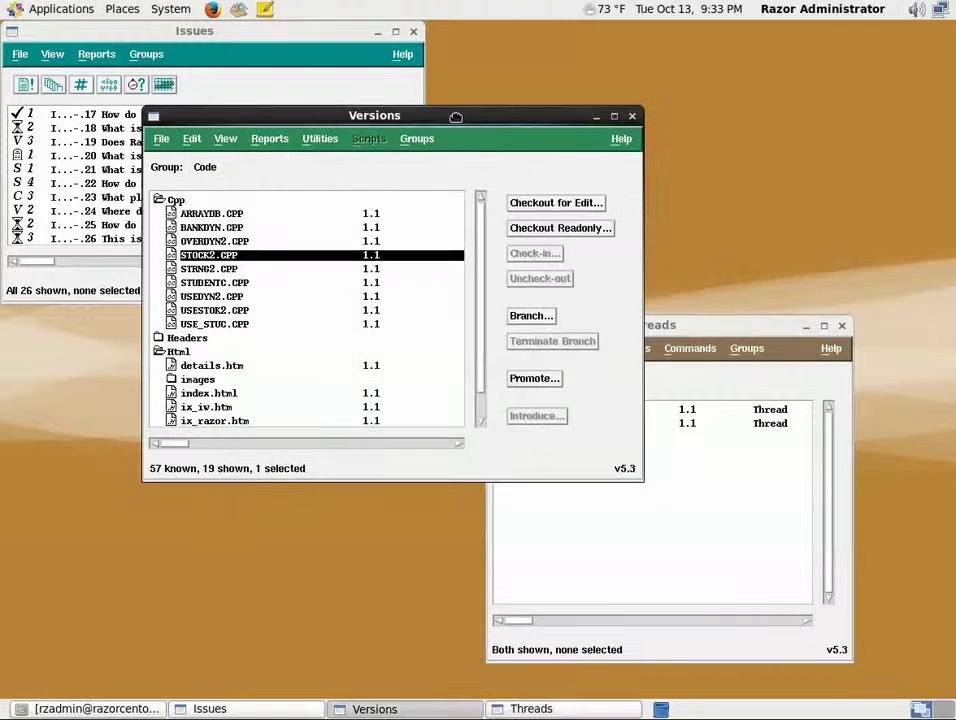
click(740, 325)
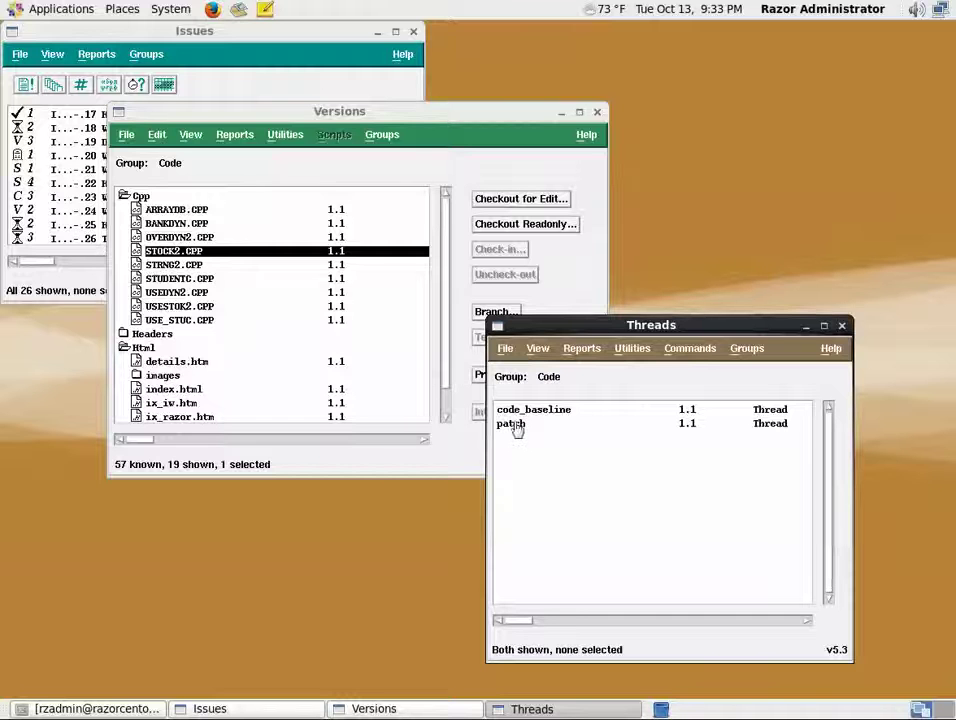
Switch Versions to the Configuration group and expand its RAZOR_UNIVERSE, DOMAIN_01 and Custom folders.
click(218, 165)
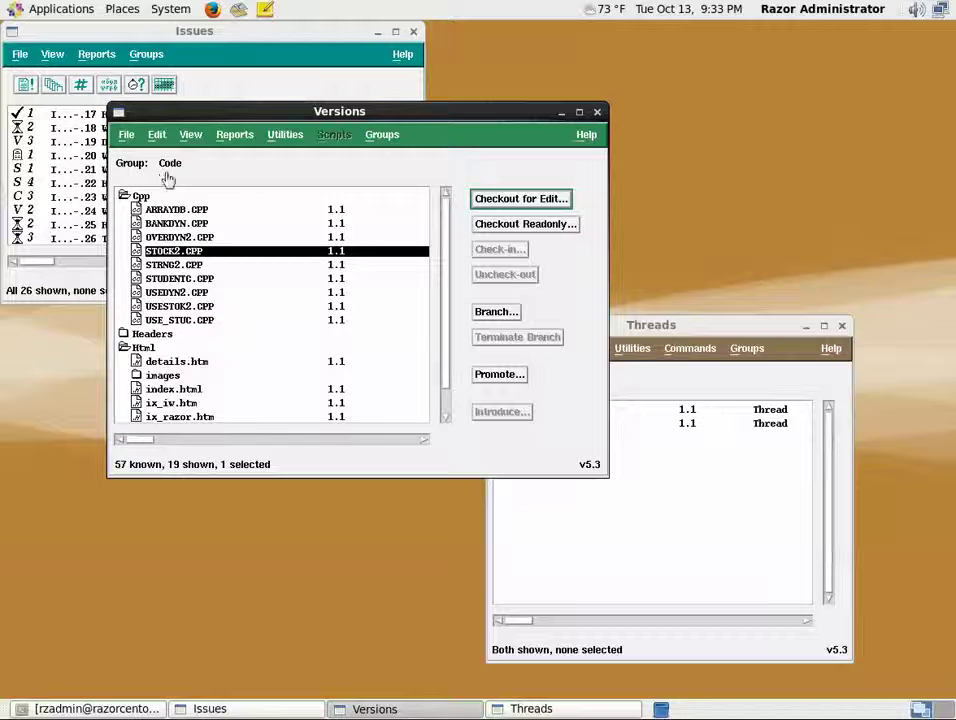
click(386, 142)
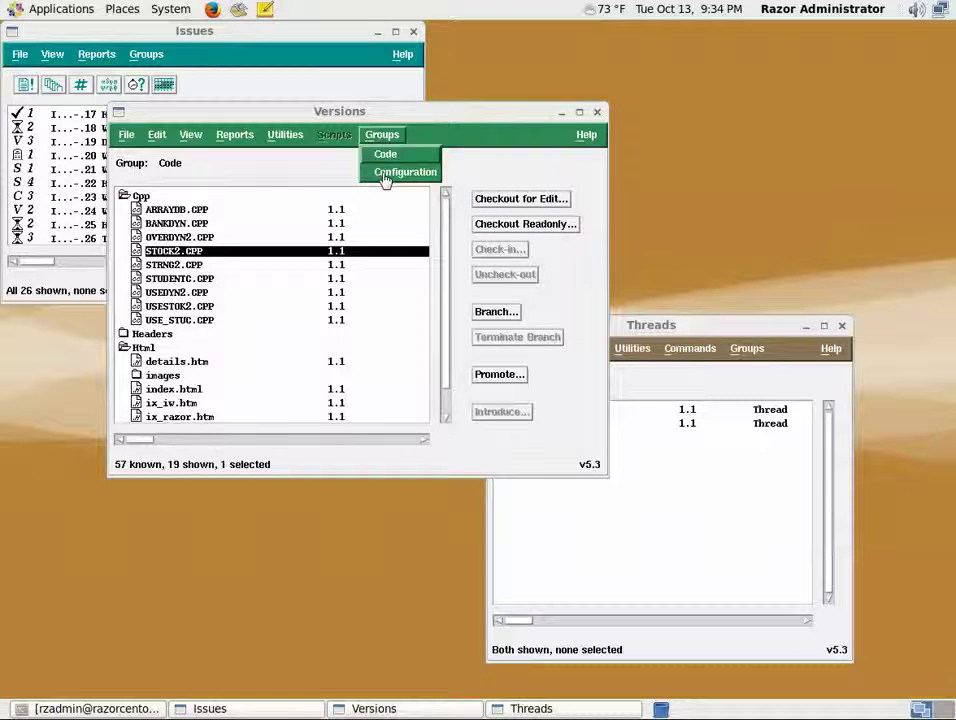
click(387, 174)
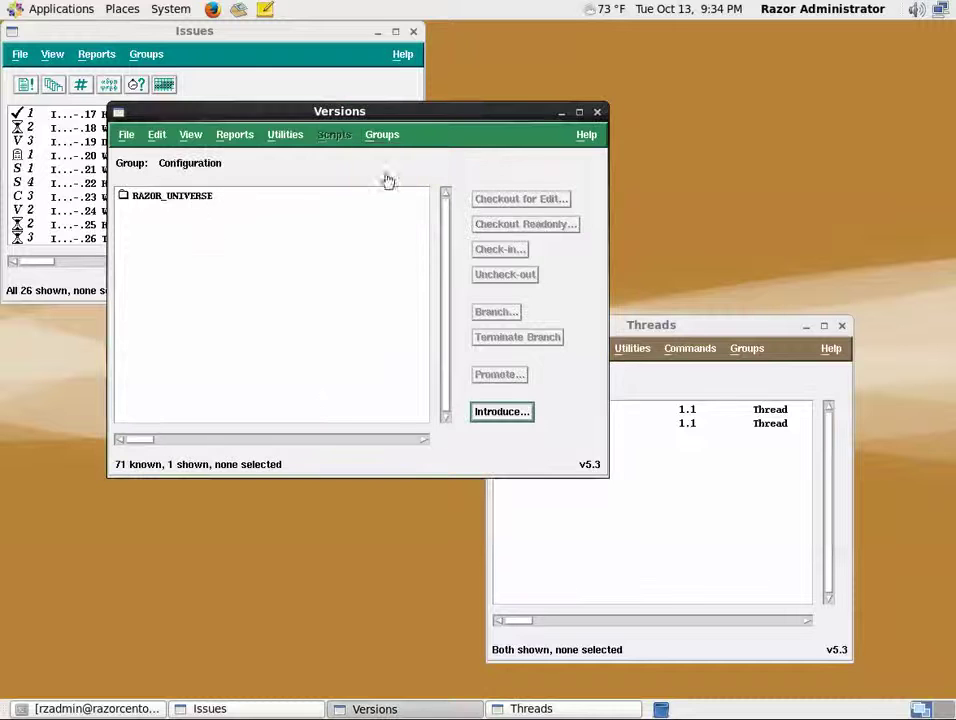
click(200, 197)
double_click(200, 197)
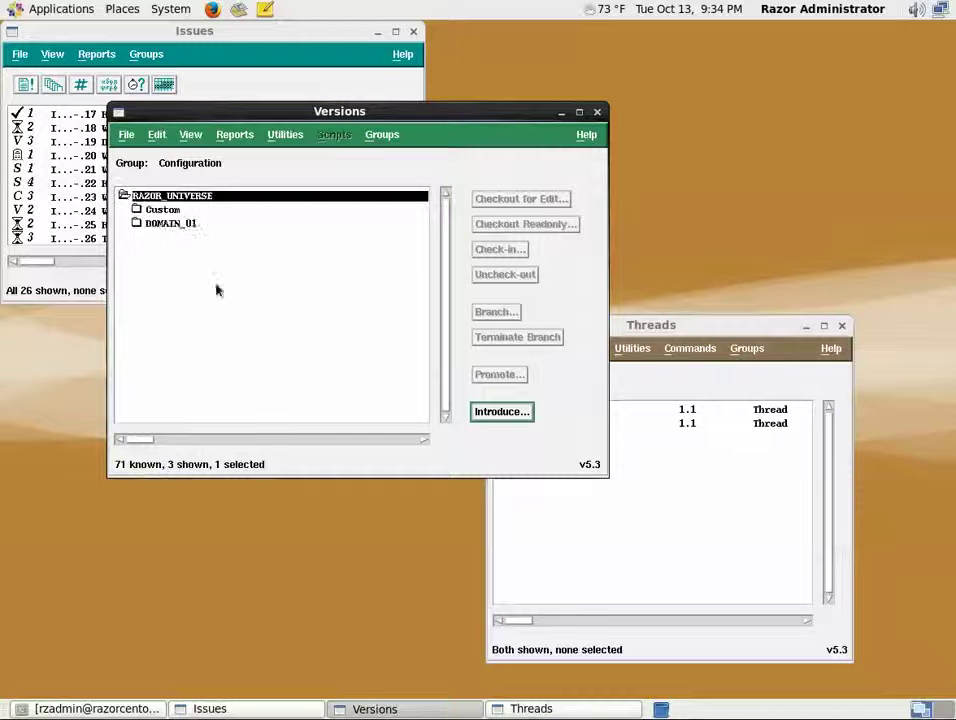
double_click(158, 224)
double_click(160, 210)
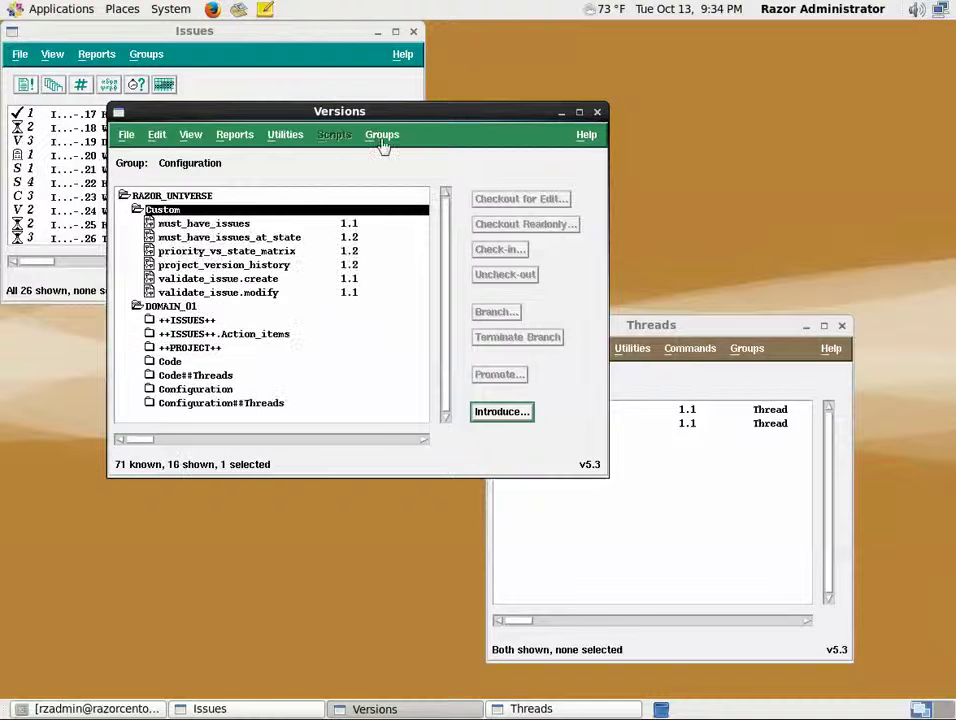
Switch the Threads program to the Configuration group.
click(735, 332)
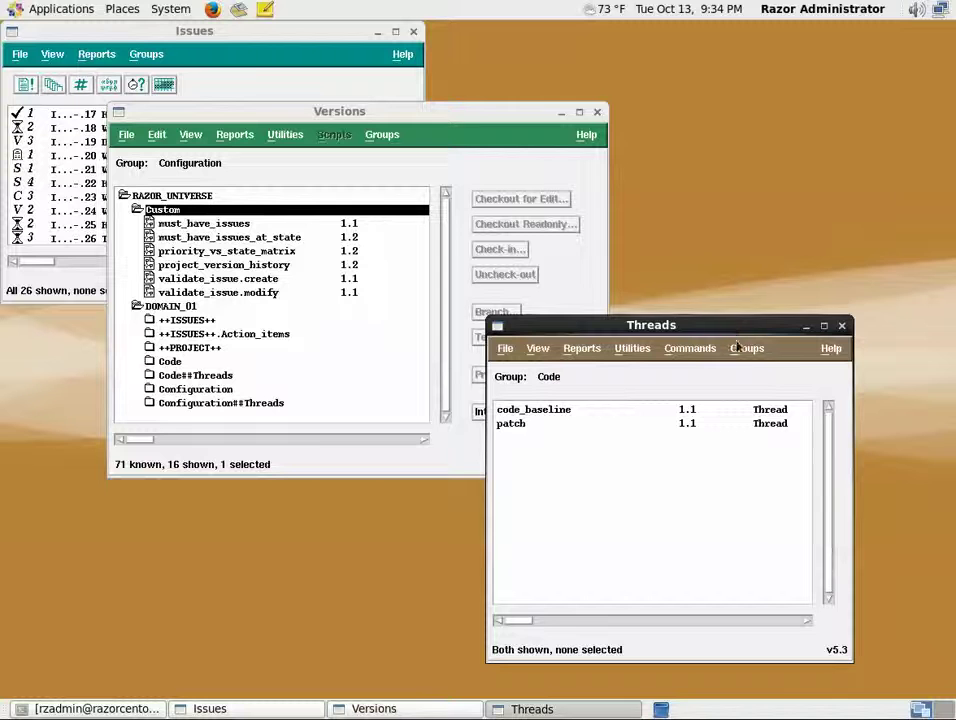
click(737, 347)
click(745, 387)
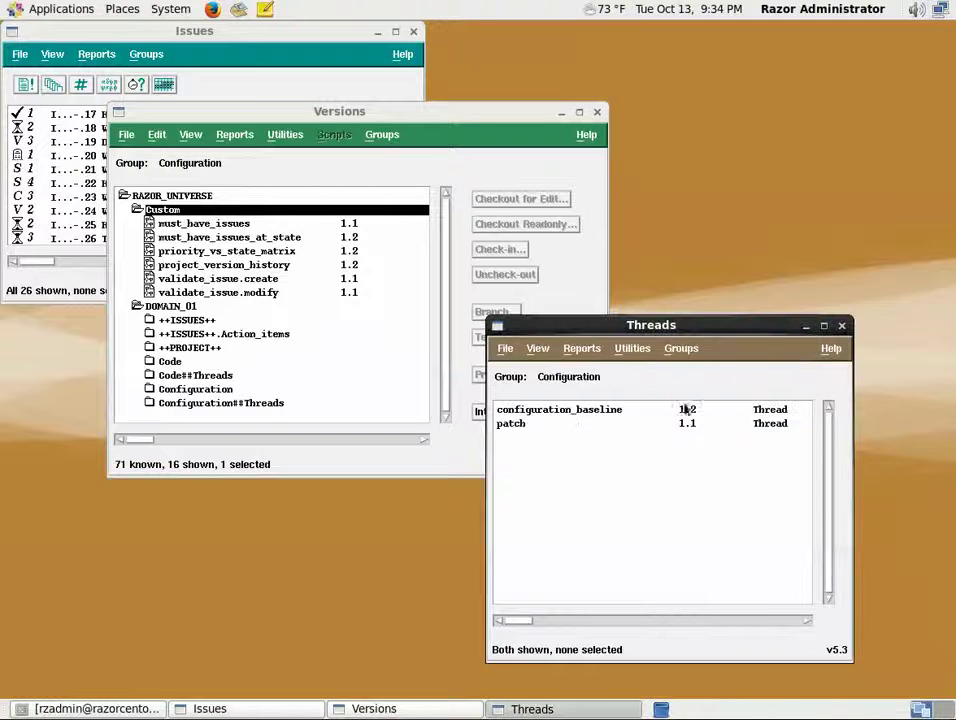
Start a new thread, move its edit window over Versions and expand its RAZOR_UNIVERSE and Custom folders.
click(505, 348)
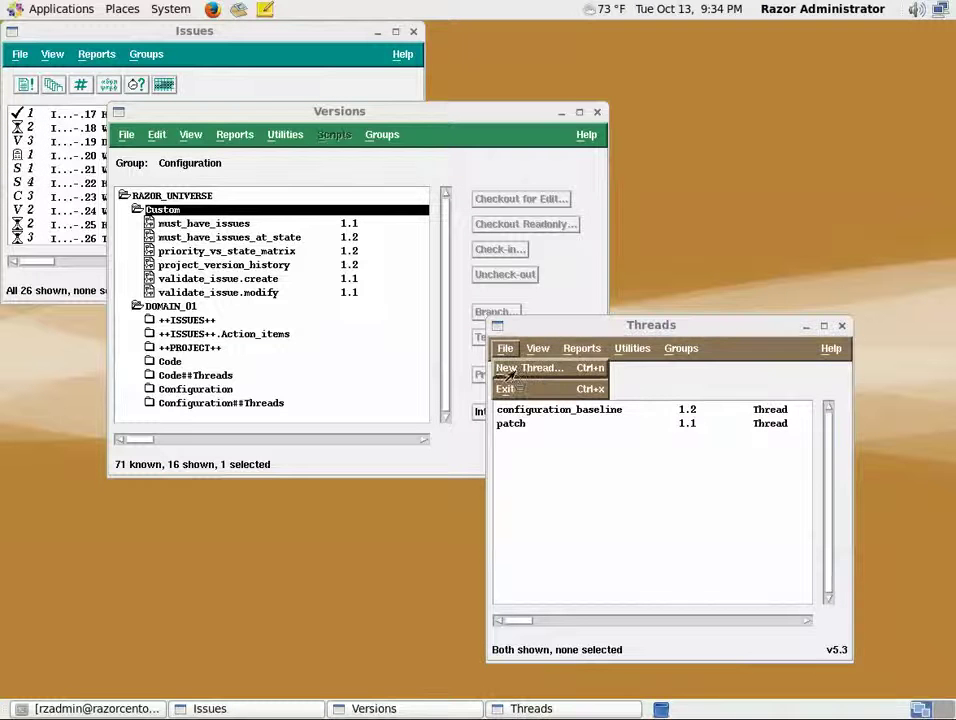
click(512, 369)
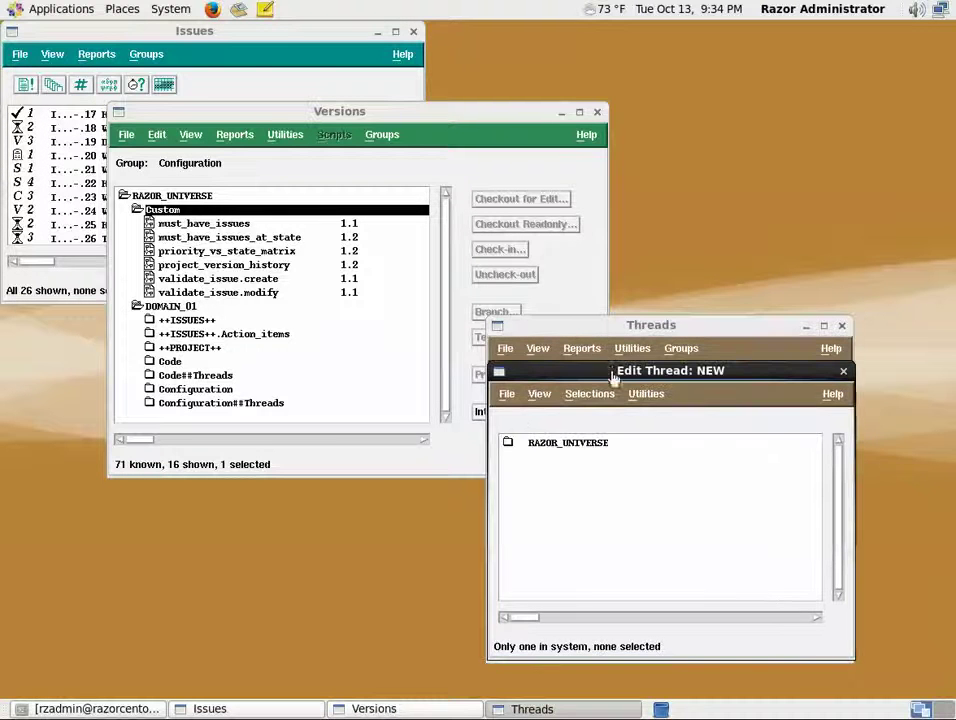
drag(613, 376, 445, 279)
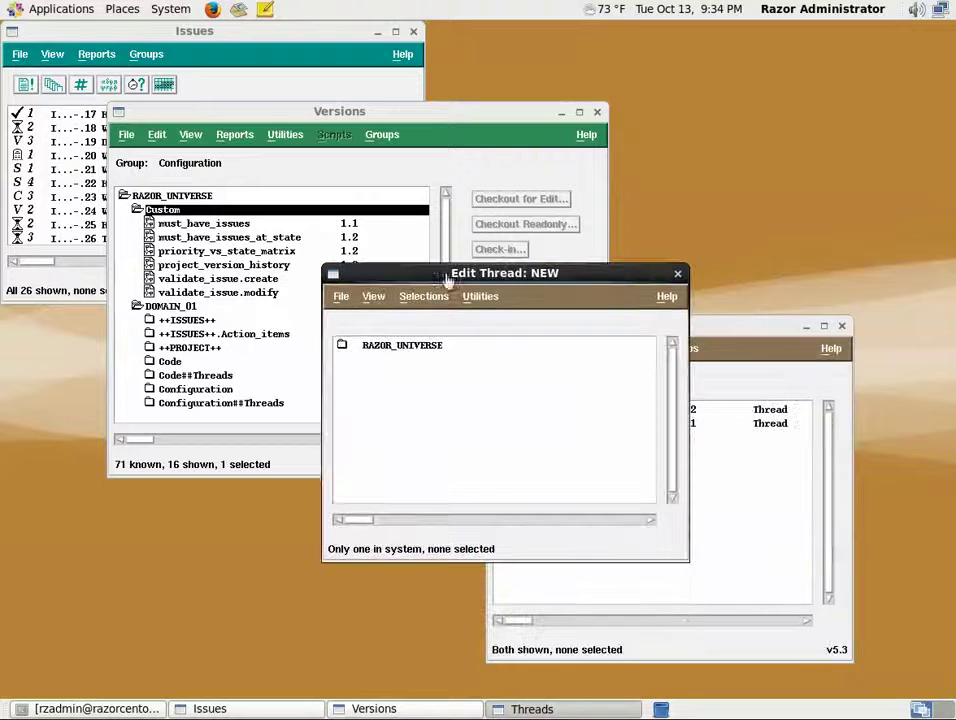
double_click(385, 352)
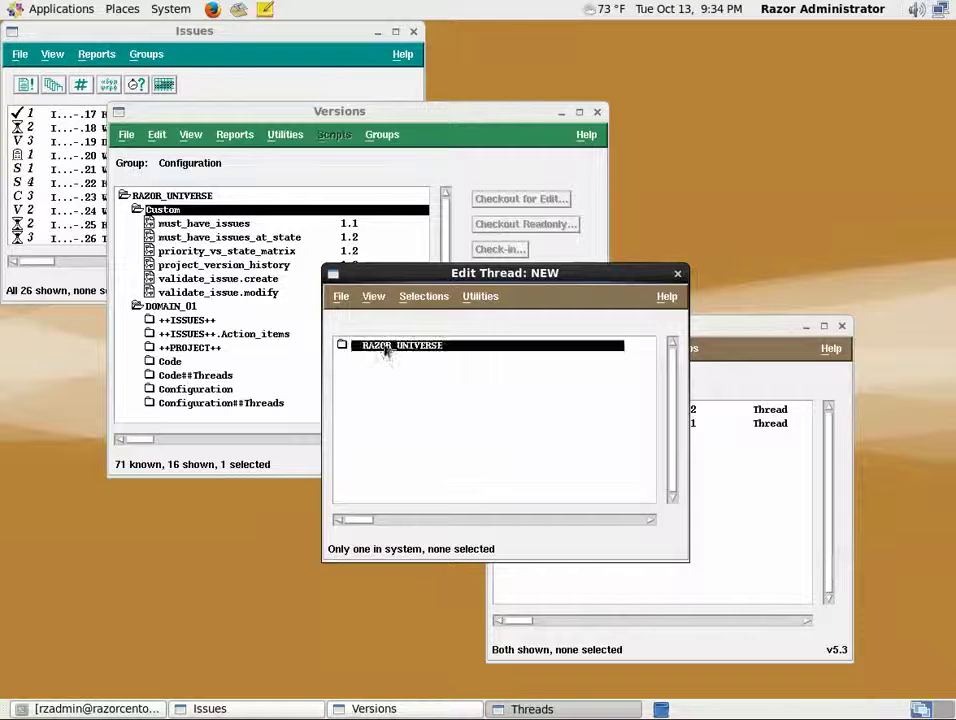
double_click(390, 362)
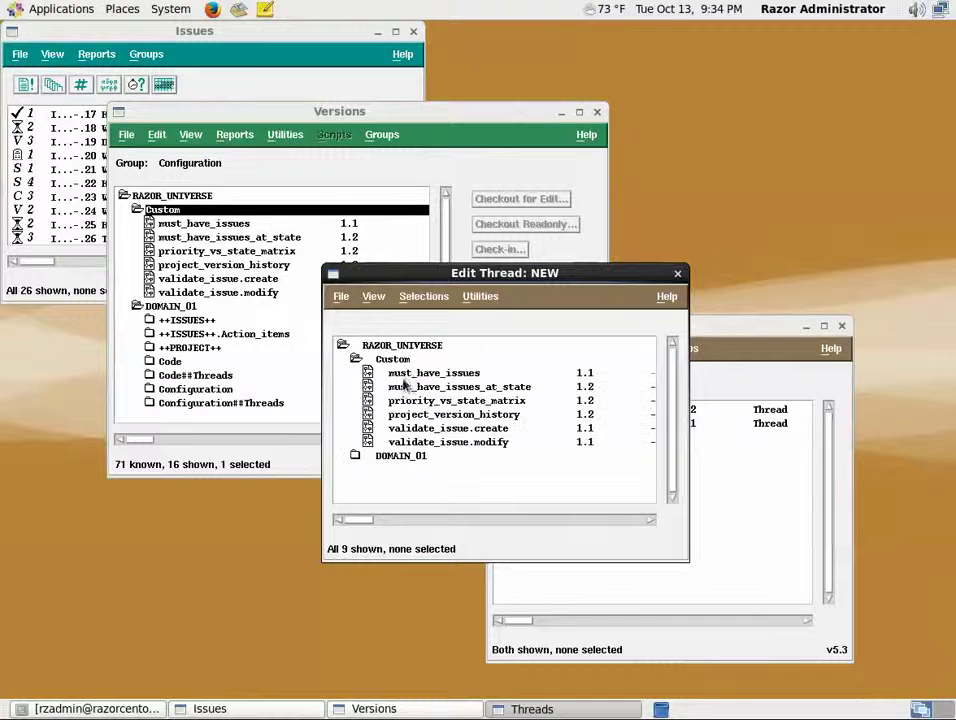
Include version 1.1 of must_have_issues in the new thread and dismiss its version selector.
double_click(405, 374)
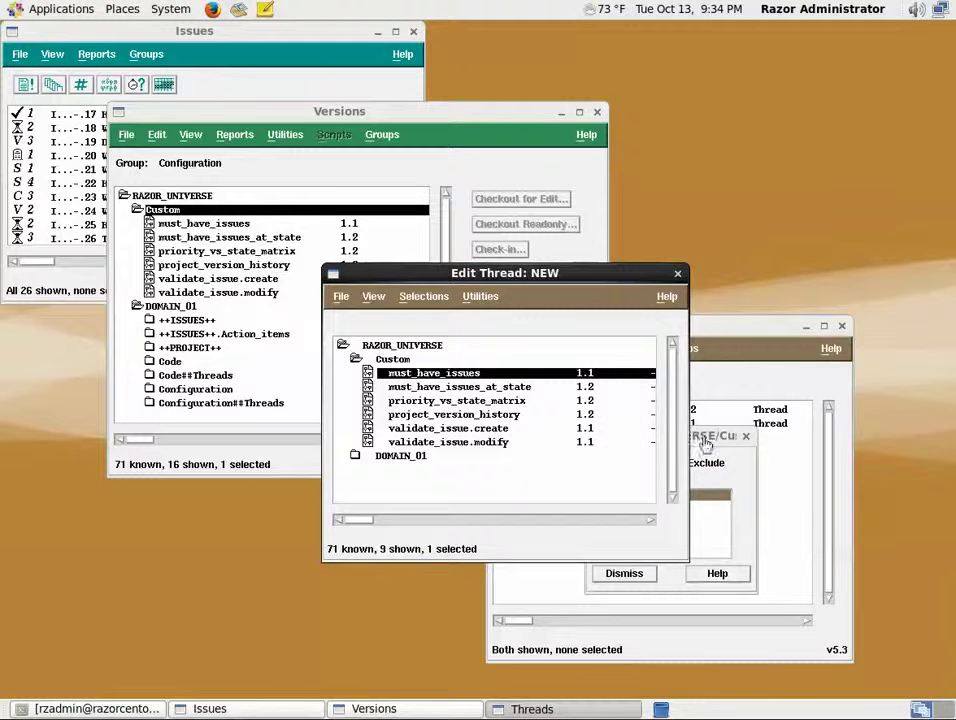
drag(715, 436, 807, 115)
click(730, 148)
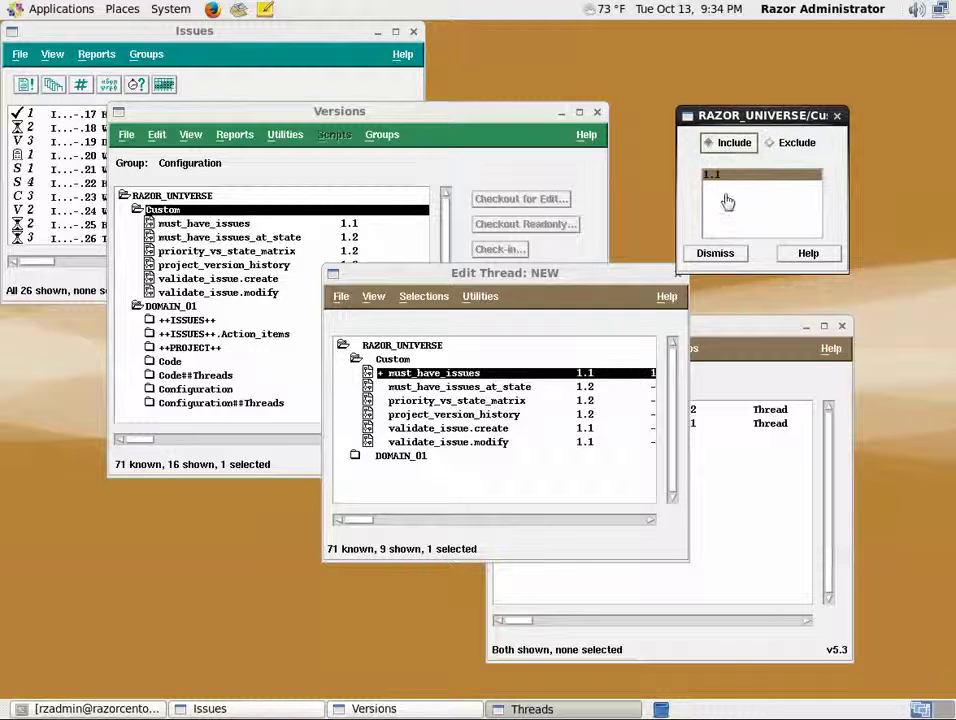
click(715, 253)
Include priority_vs_state_matrix in the new thread at version 1.1 and dismiss its version selector.
double_click(463, 404)
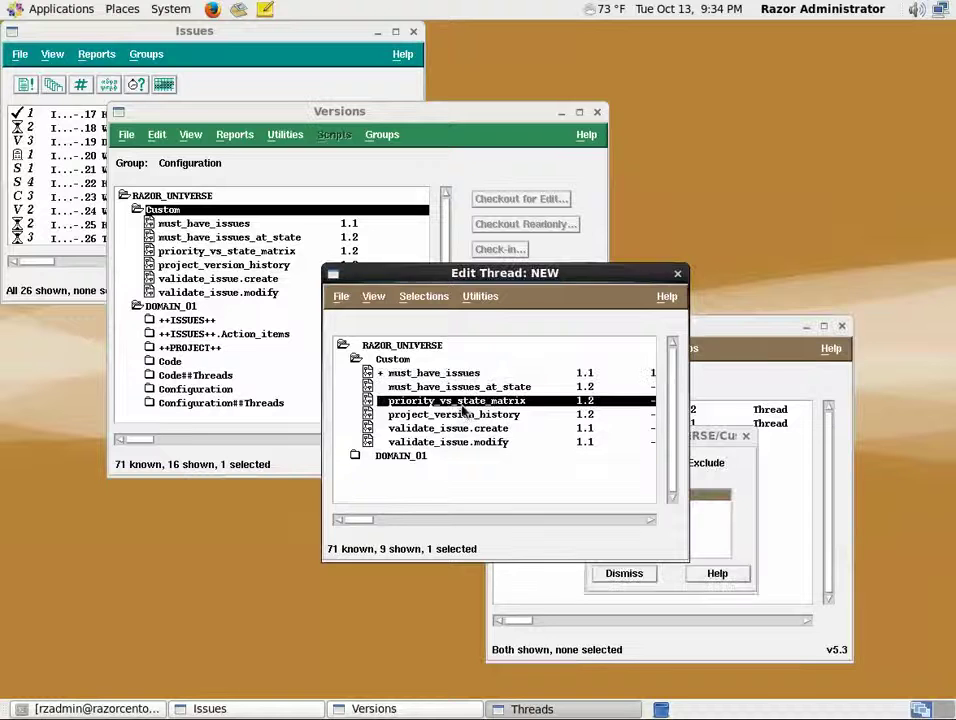
drag(690, 386, 811, 152)
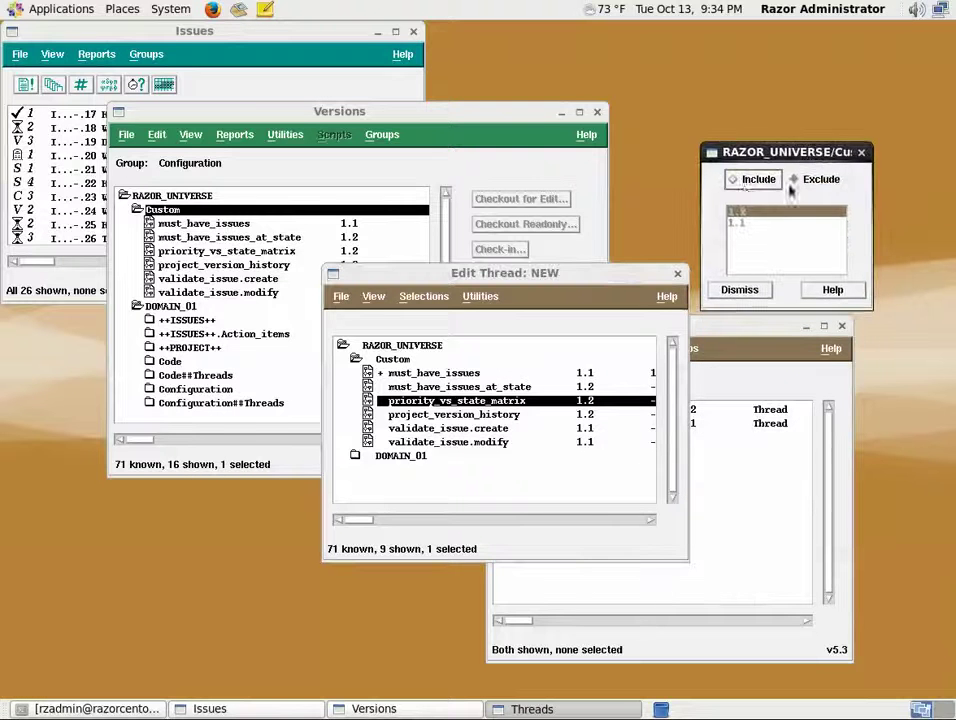
click(736, 179)
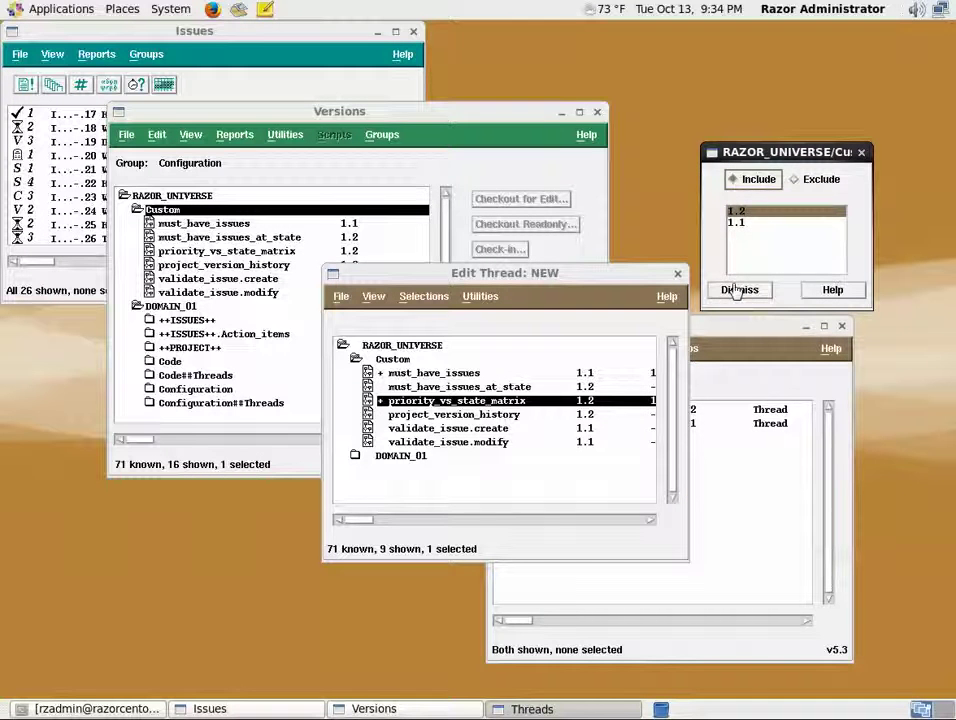
click(742, 223)
click(742, 289)
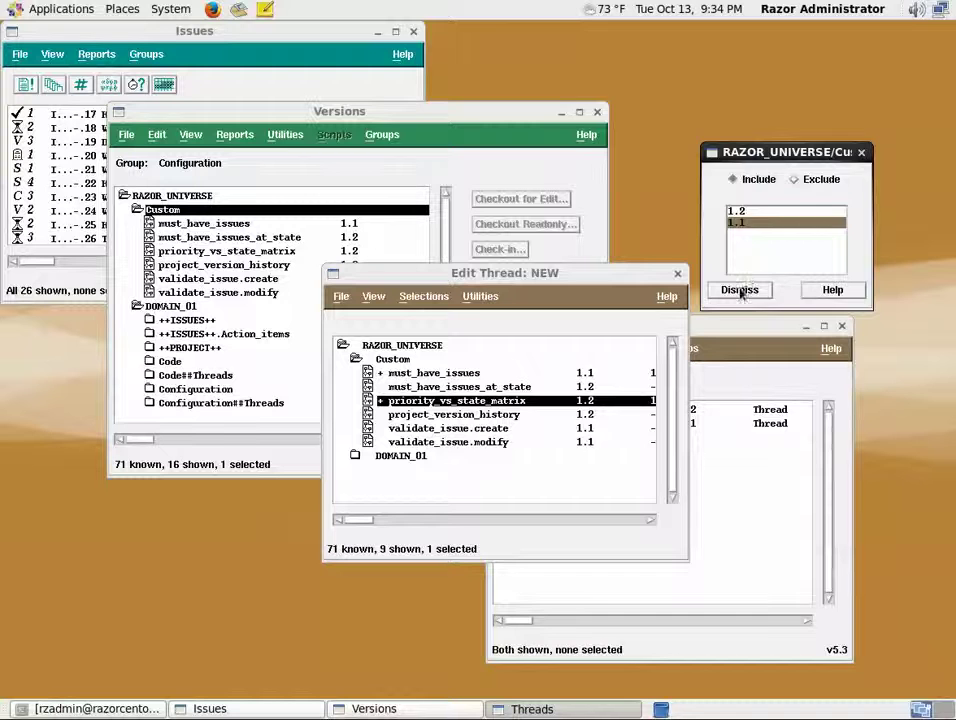
Include version 1.2 of project_version_history in the new thread and dismiss its version selector.
double_click(600, 414)
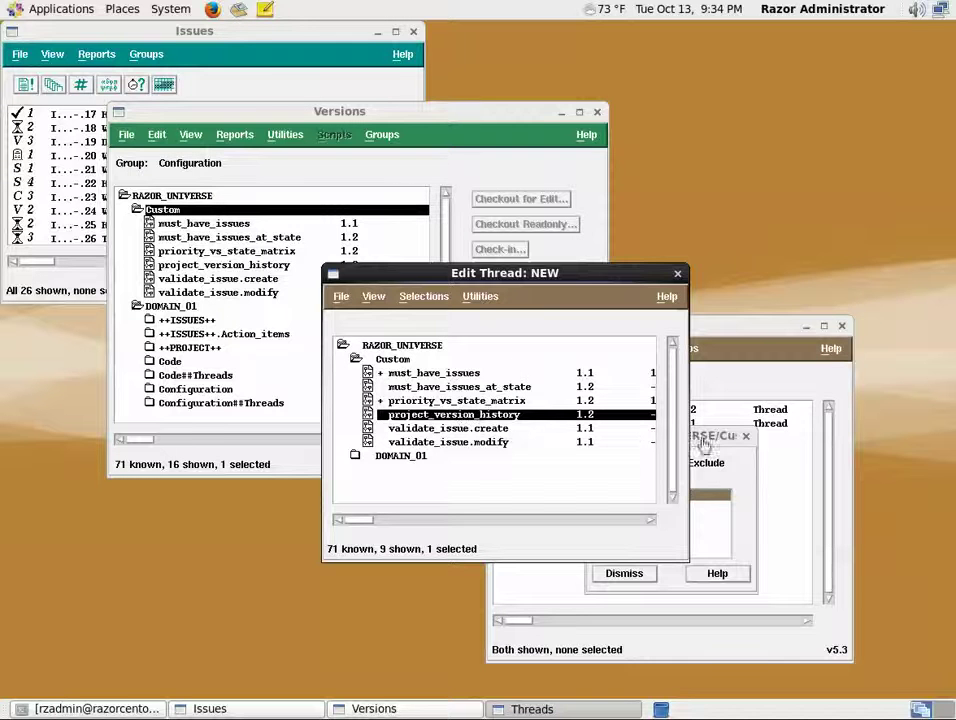
drag(720, 436, 848, 111)
click(765, 139)
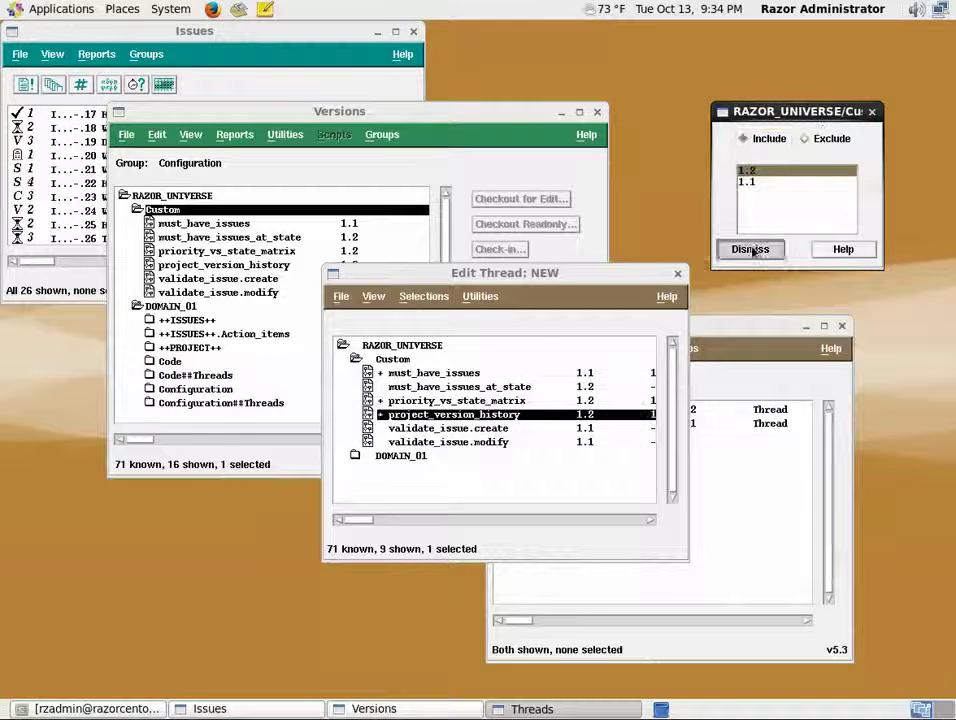
click(750, 249)
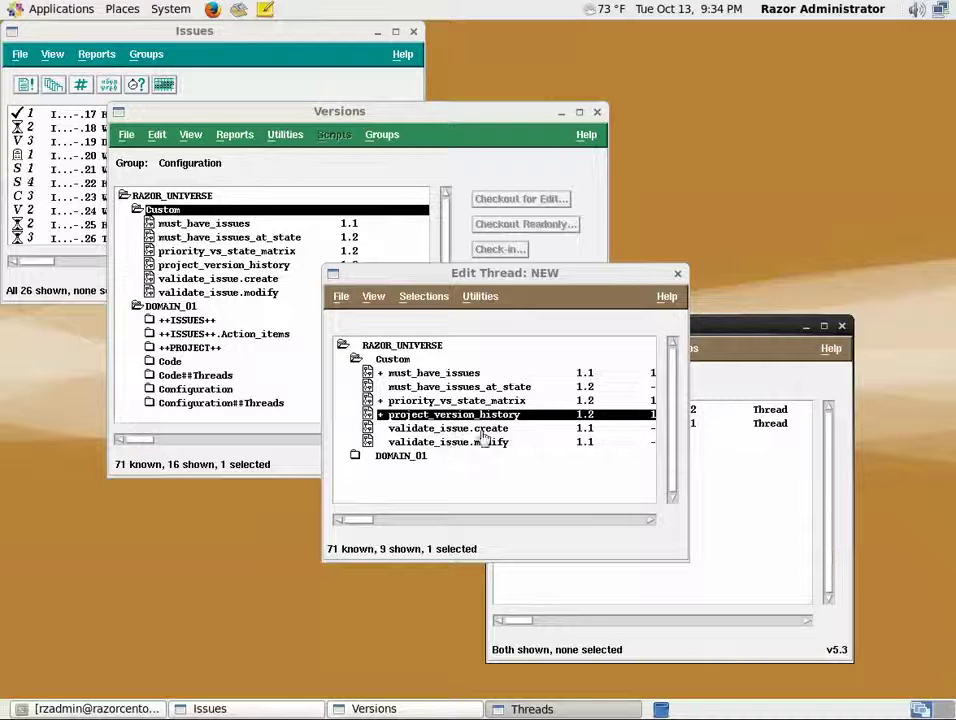
Set up issue-based inclusion with issue 25, "How do I delete files from the Database?", and the Introduce and Check-In actions, then cancel the Related Issue List.
click(425, 297)
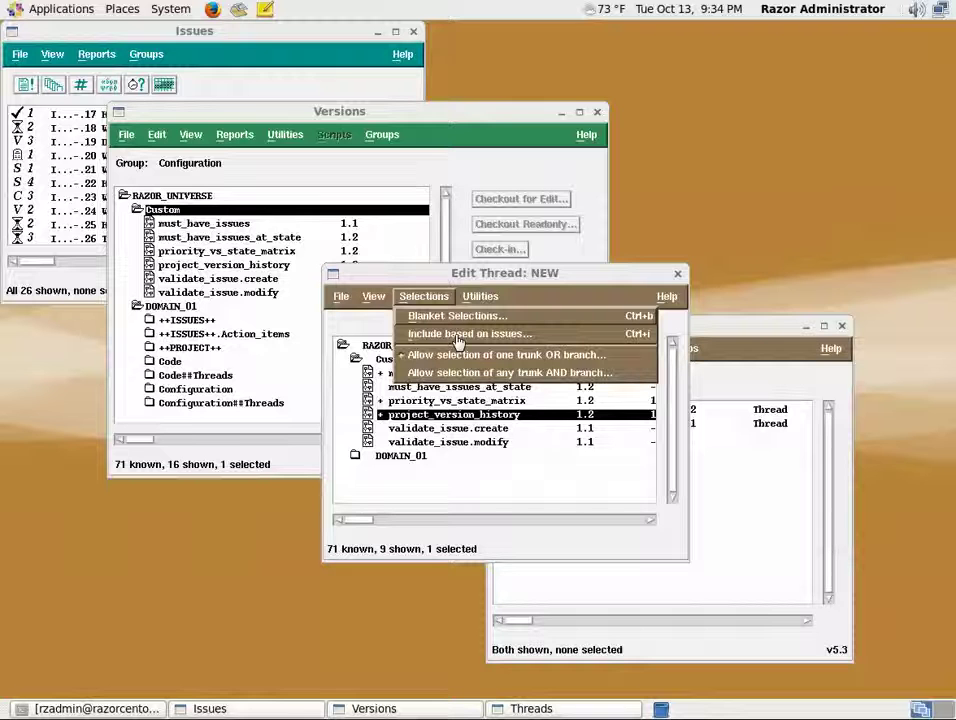
click(457, 336)
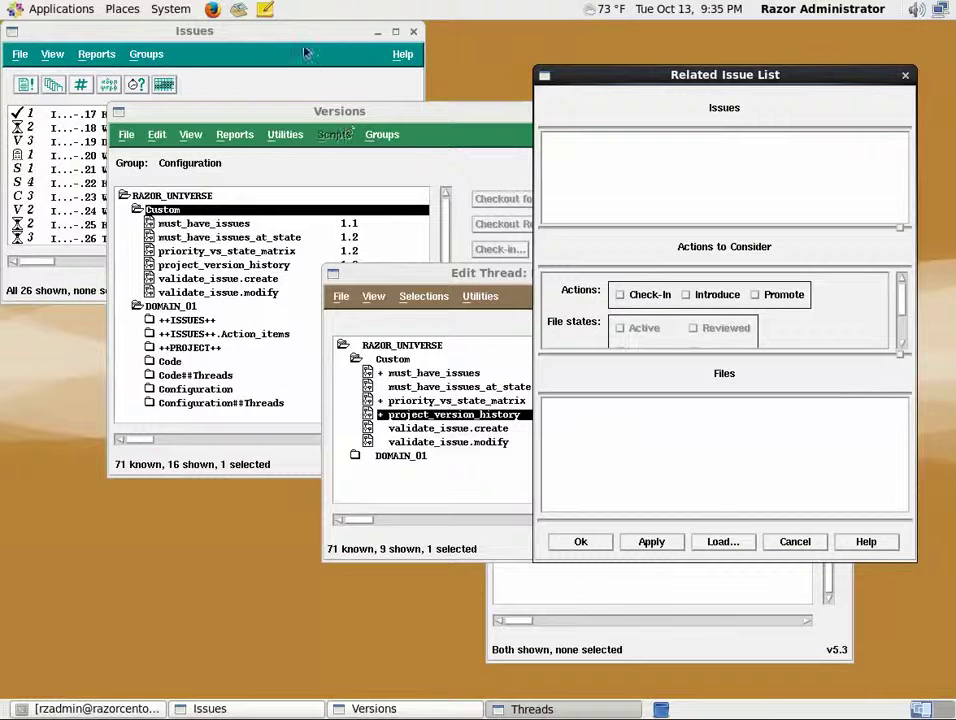
click(306, 52)
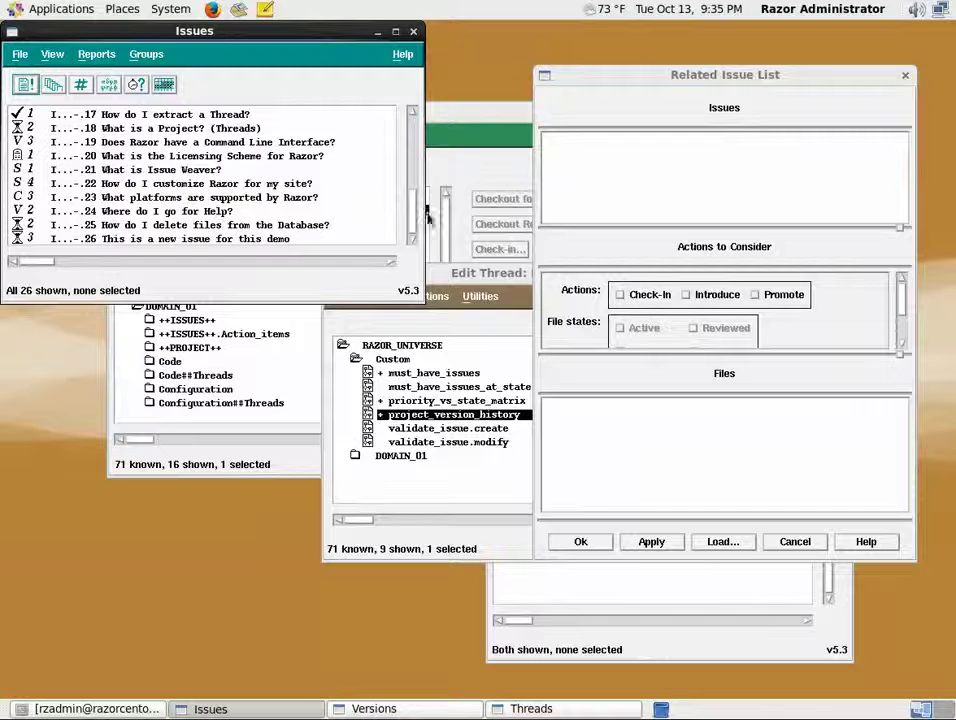
drag(300, 226, 743, 175)
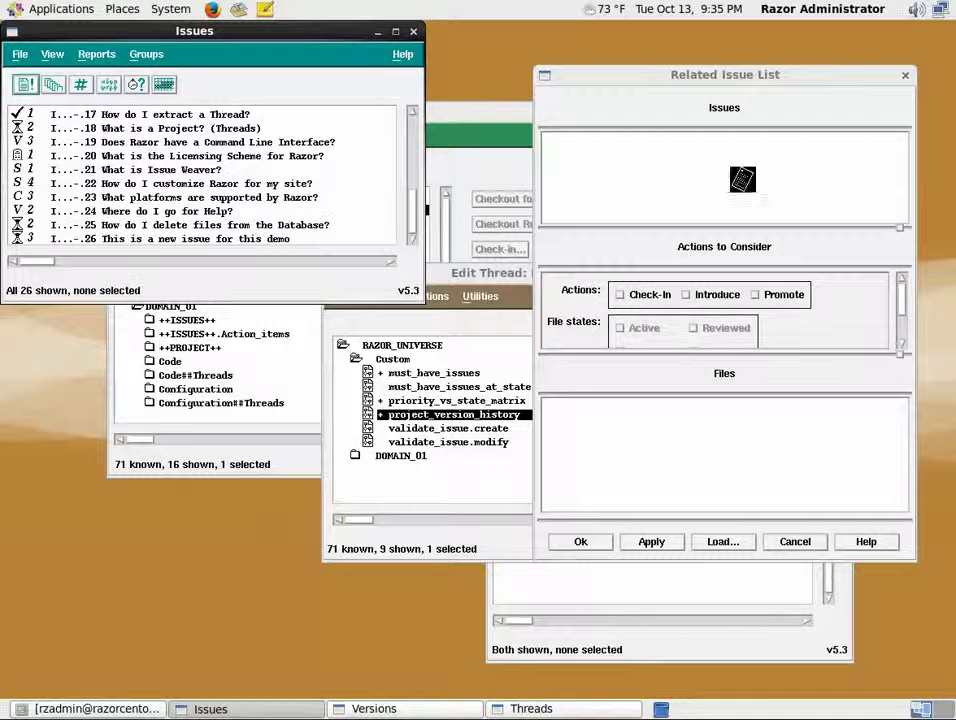
click(700, 300)
click(647, 304)
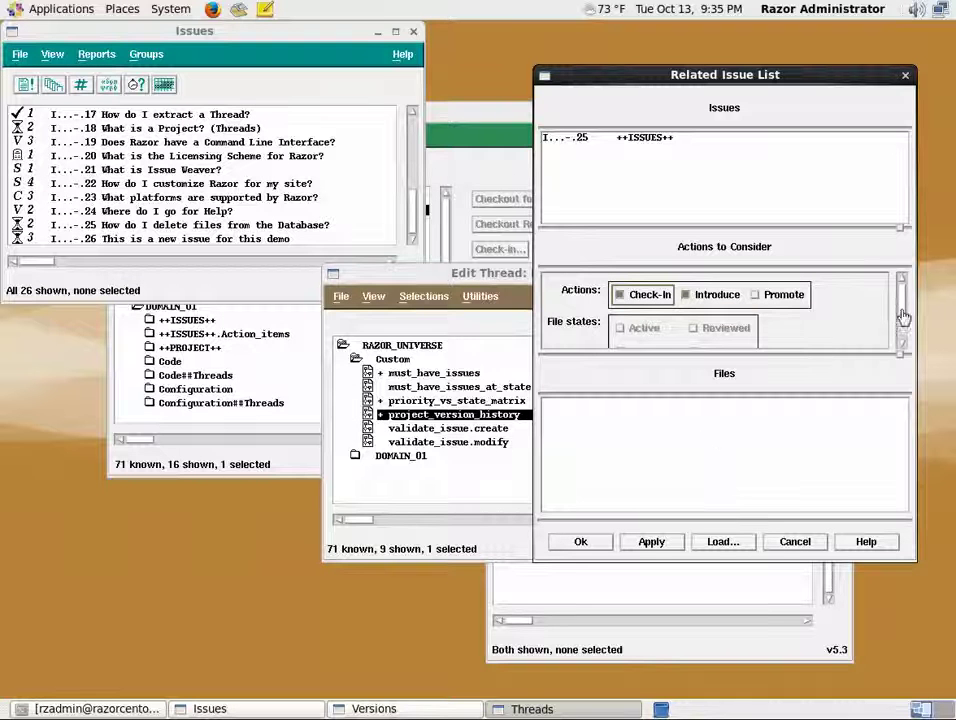
drag(903, 316, 907, 348)
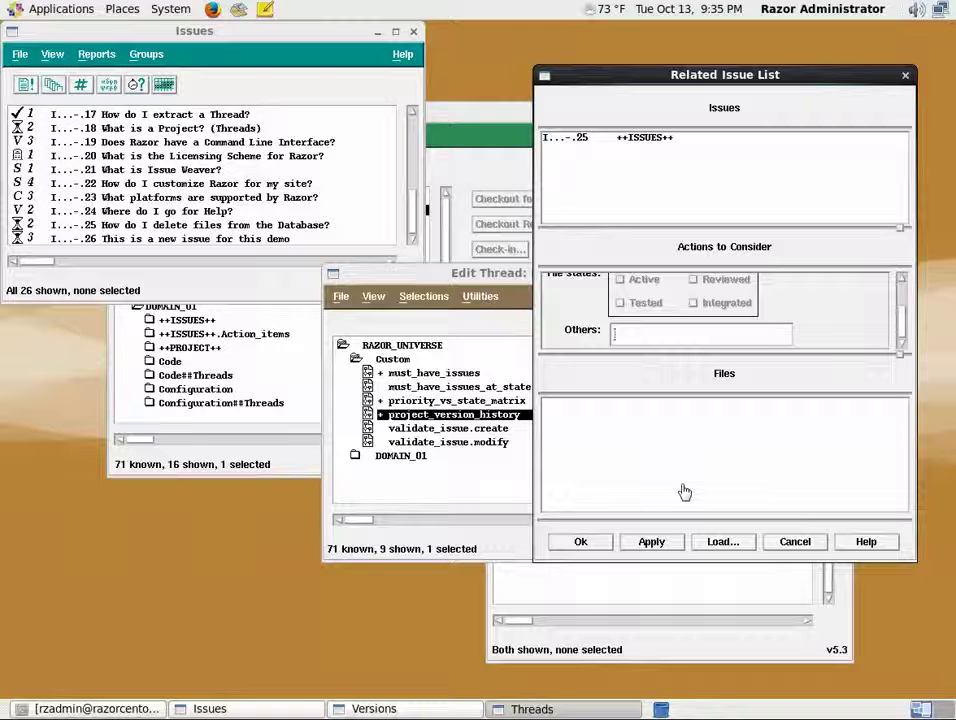
click(795, 542)
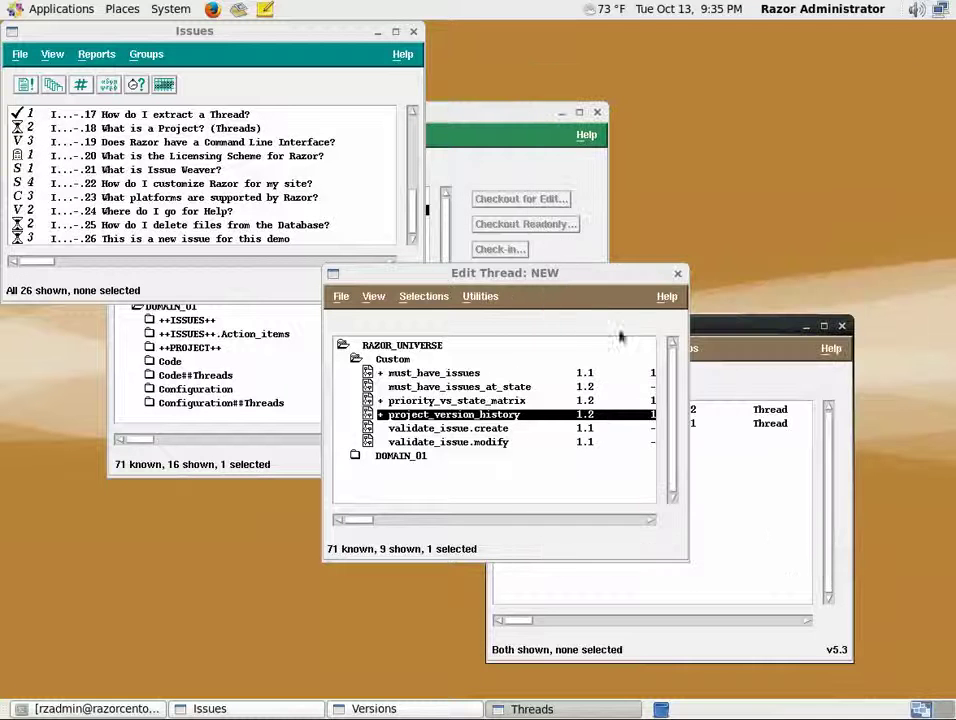
Move the Edit Thread window aside to uncover the Threads window.
drag(578, 285, 434, 362)
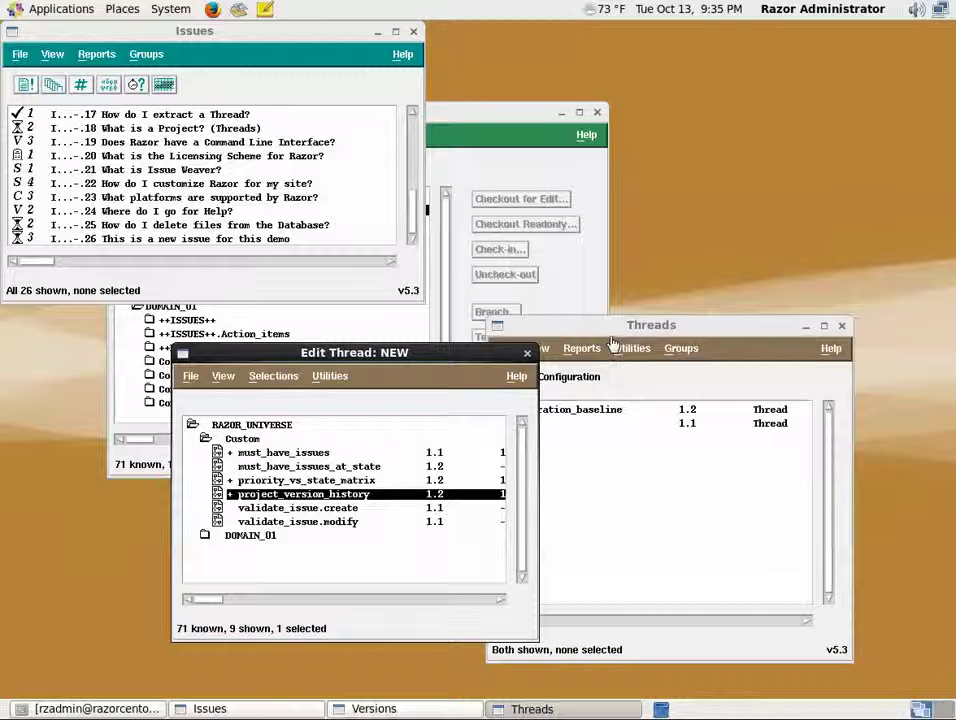